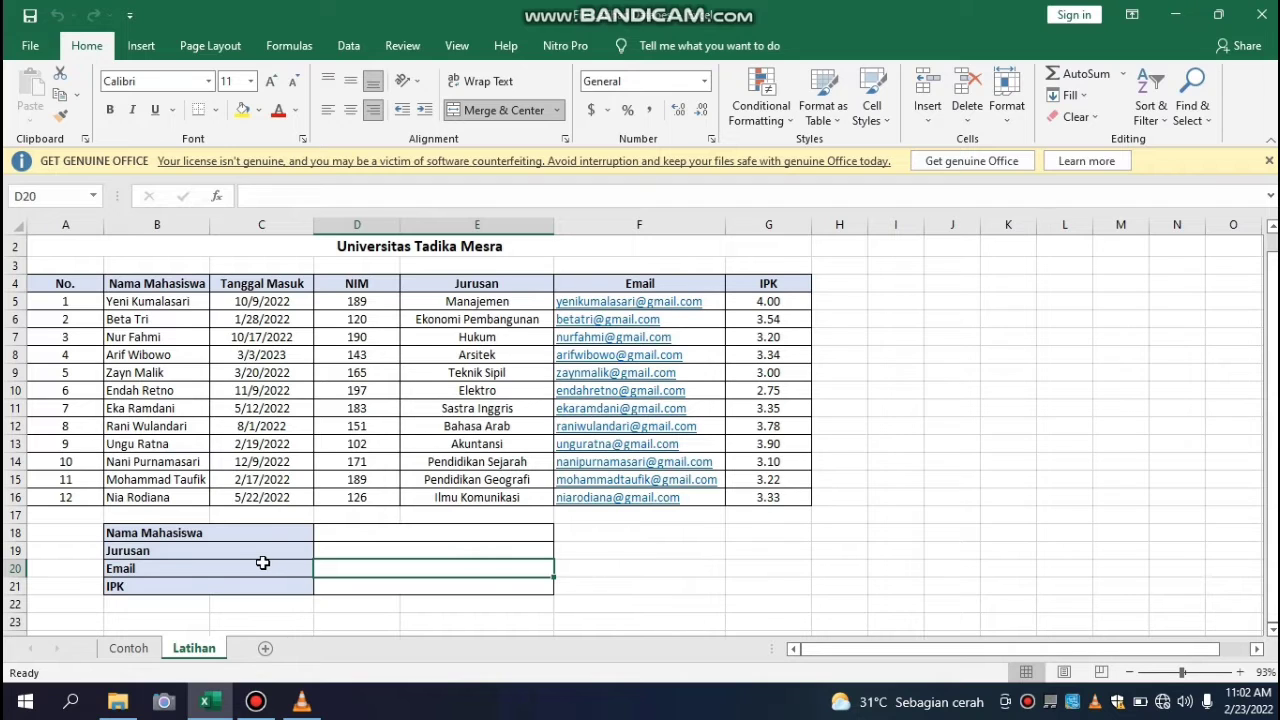
Step: Switch to the Contoh sheet holding the finished student lookup example
left_click(127, 649)
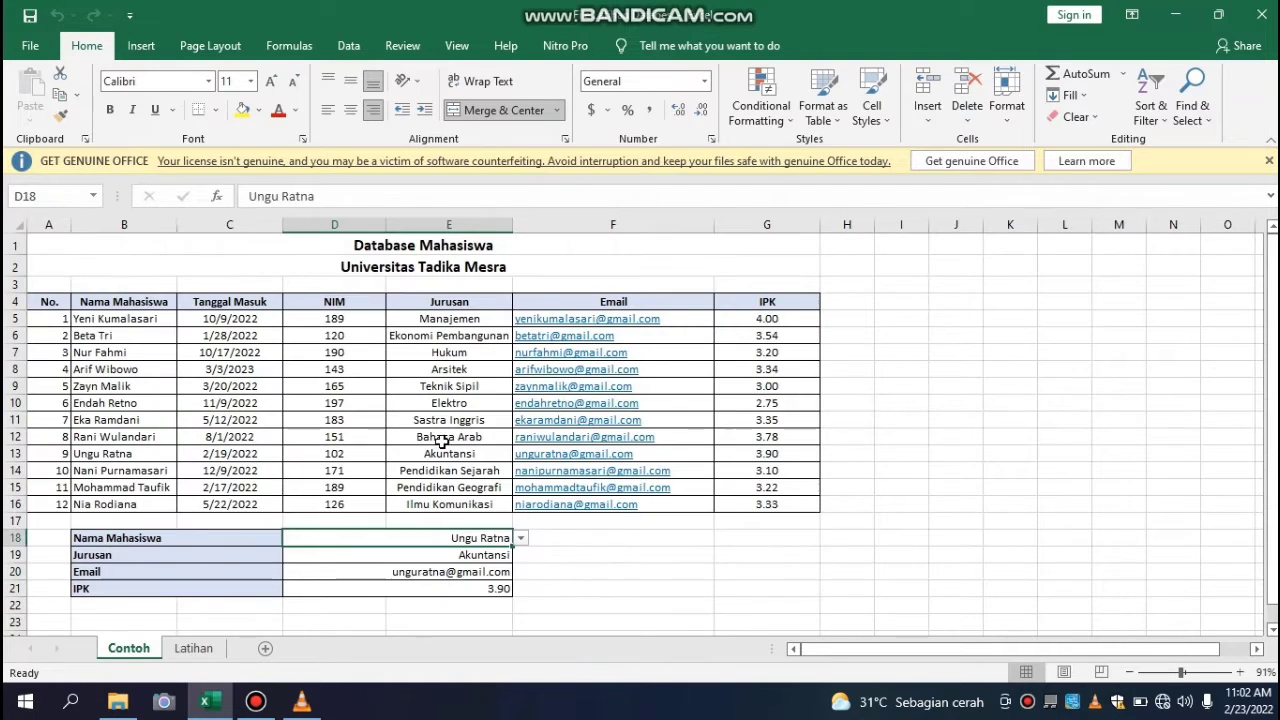
Step: Inspect the table and Nama Mahasiswa label, then open D18's student name dropdown
left_click(462, 370)
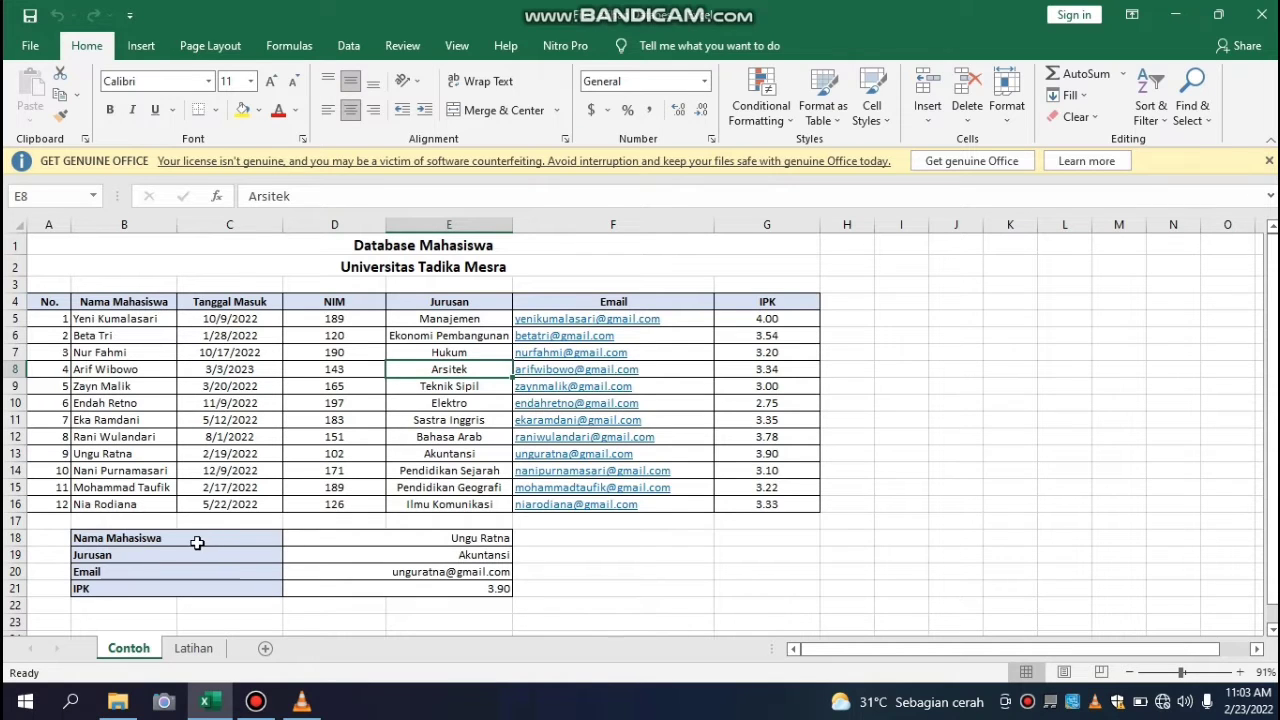
left_click(157, 540)
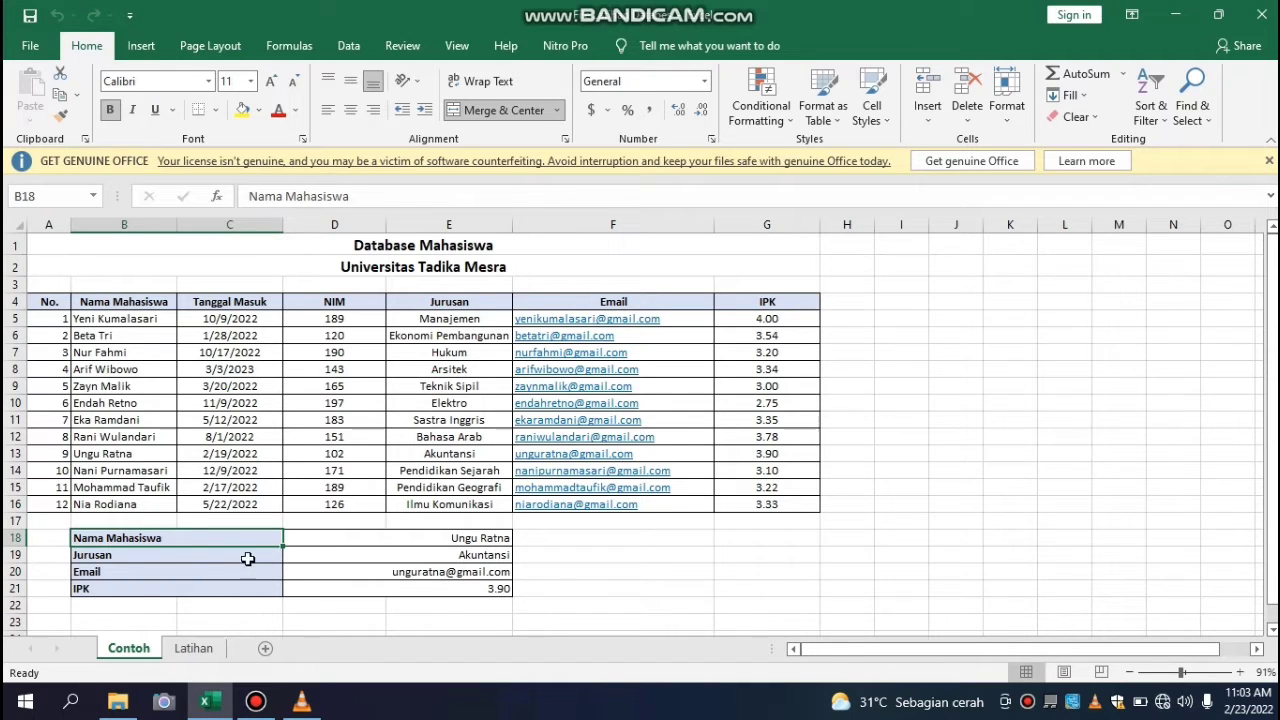
left_click(362, 537)
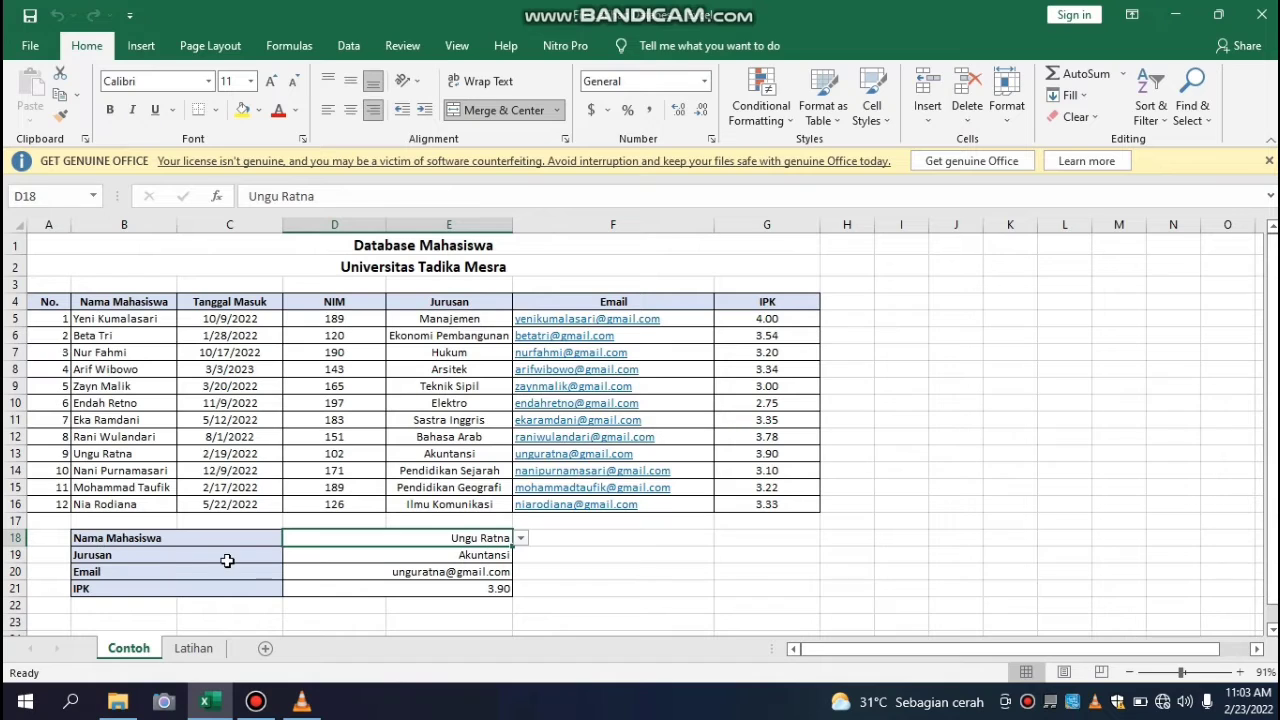
left_click(522, 540)
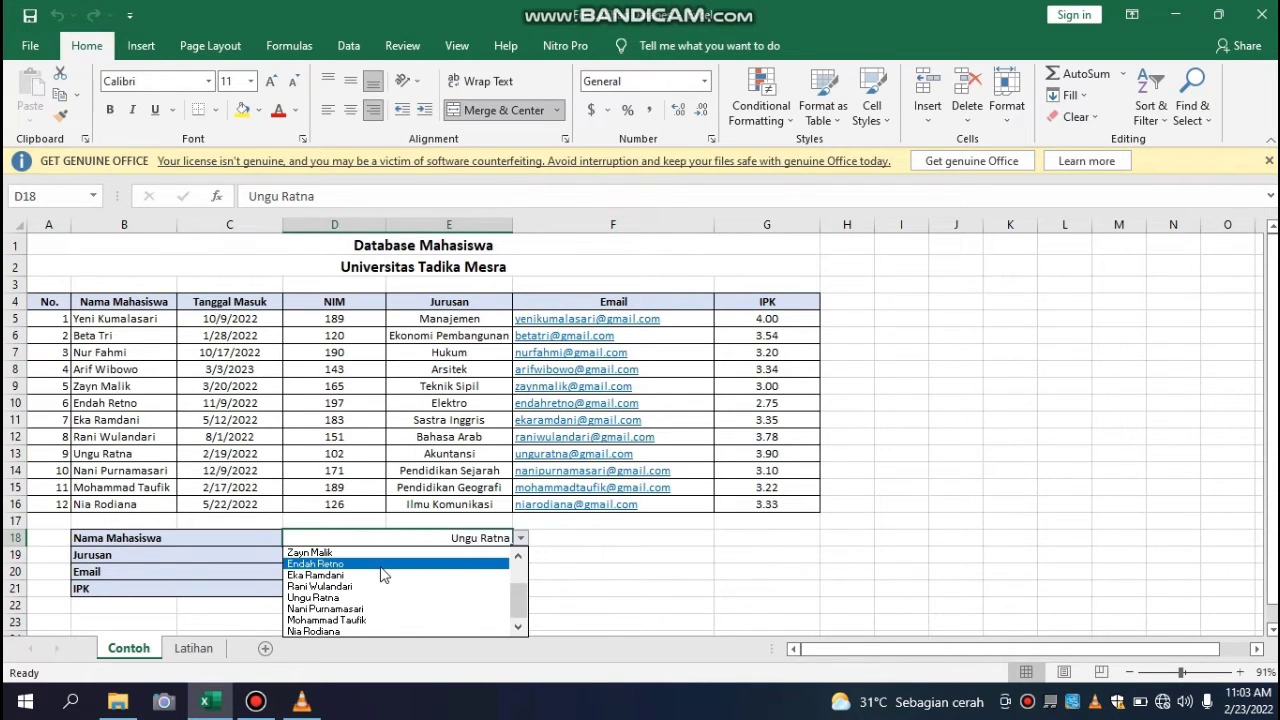
Step: Pick the fifth student in D18 (Teknik Sipil, IPK 3.00), then go to the Latihan sheet
left_click(524, 577)
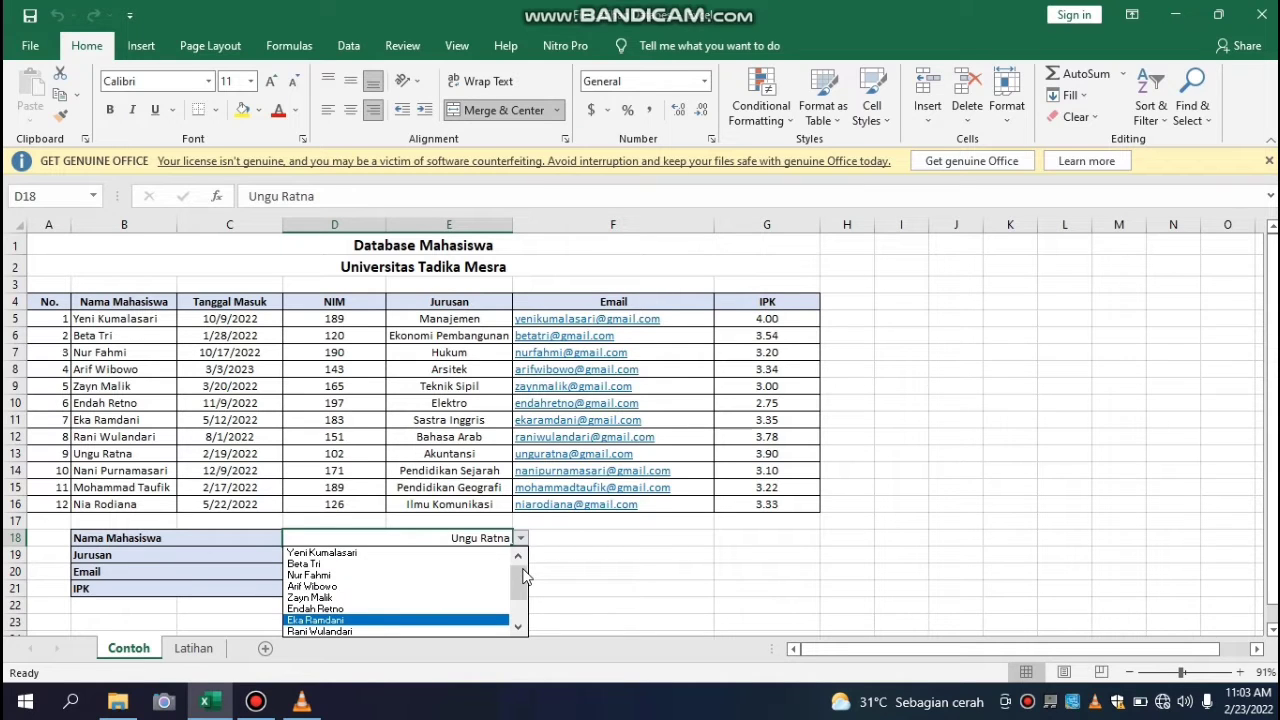
left_click_drag(523, 570, 519, 581)
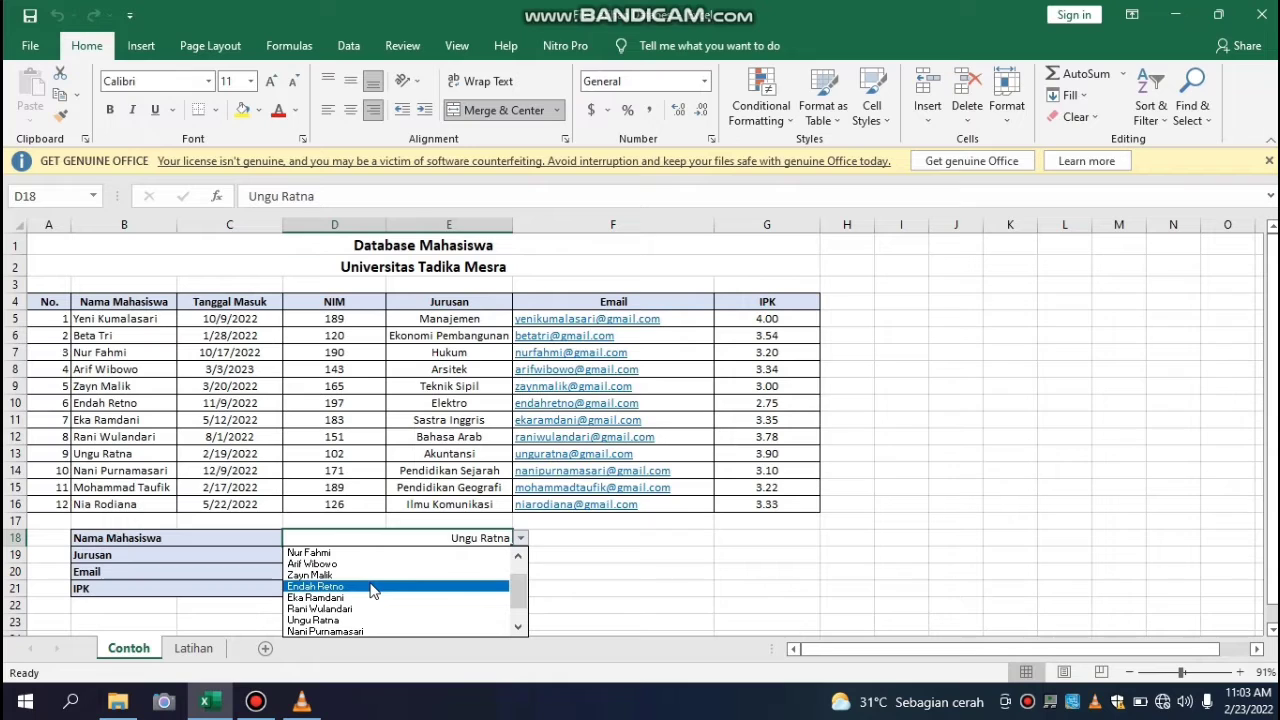
left_click(344, 578)
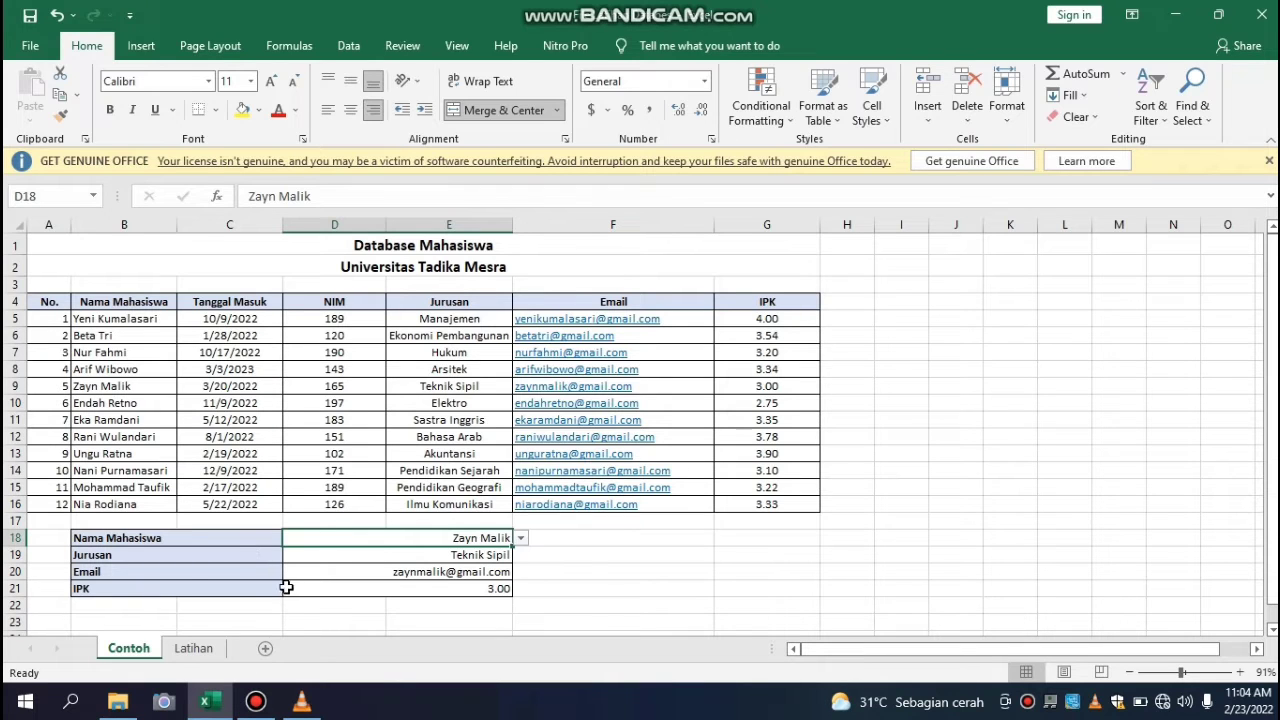
left_click(200, 645)
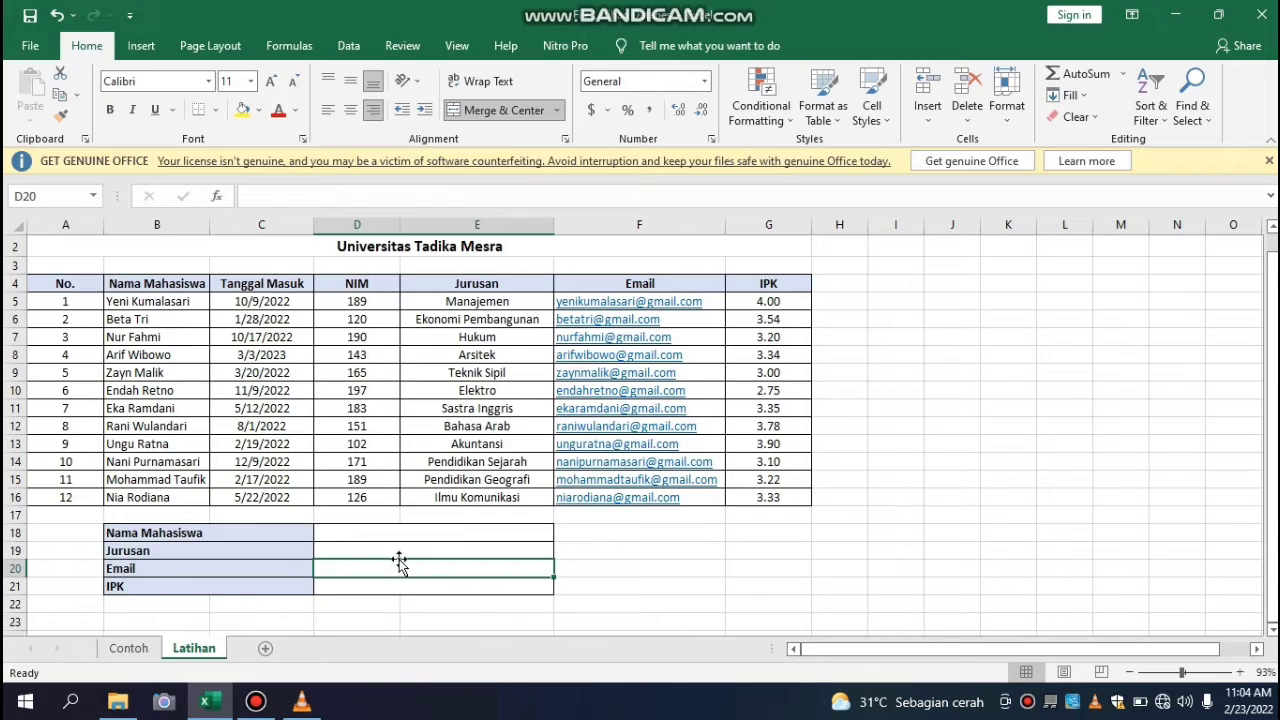
left_click(347, 535)
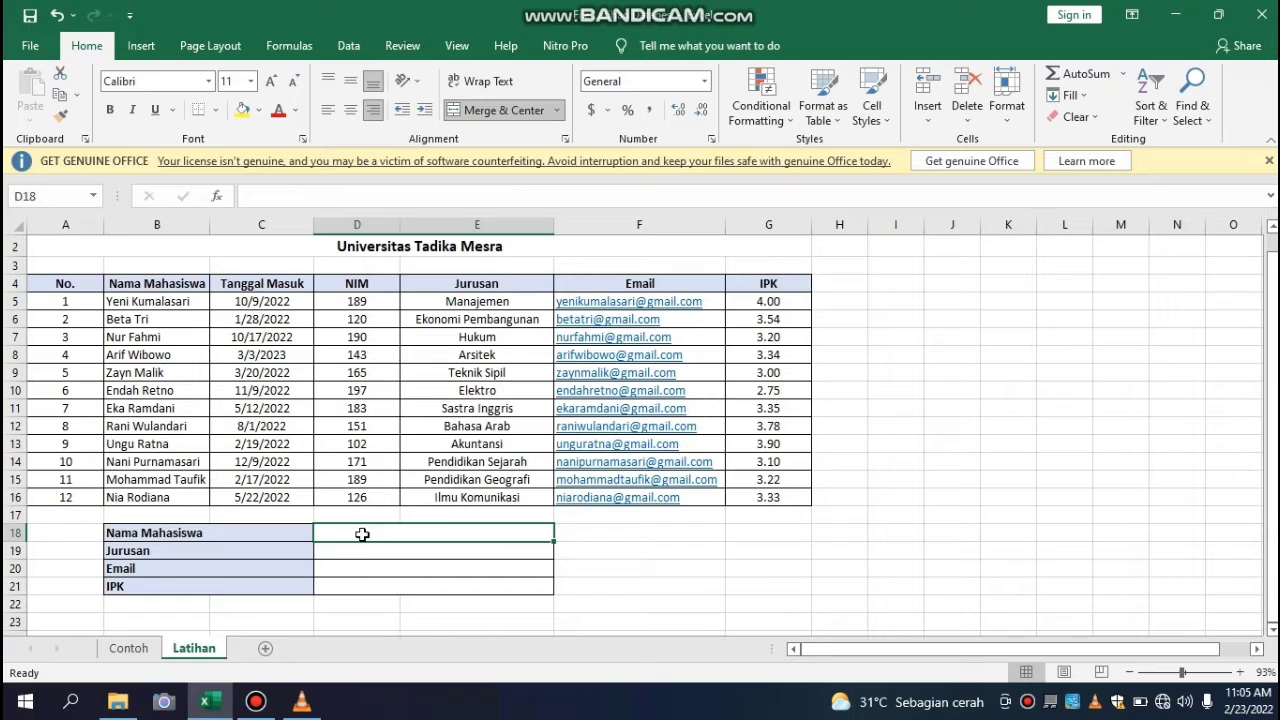
Step: Enter the first student's full name into Nama Mahasiswa cell D18 on Latihan
type("Y")
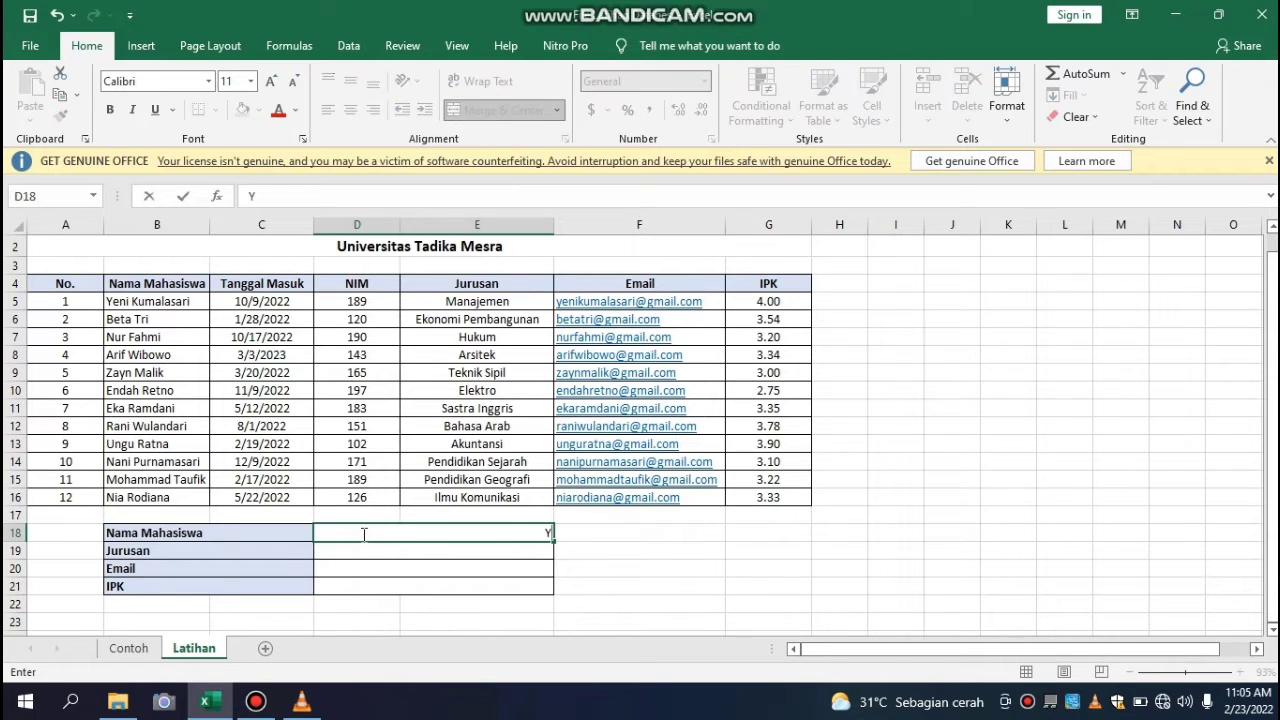
type("eni Kumala")
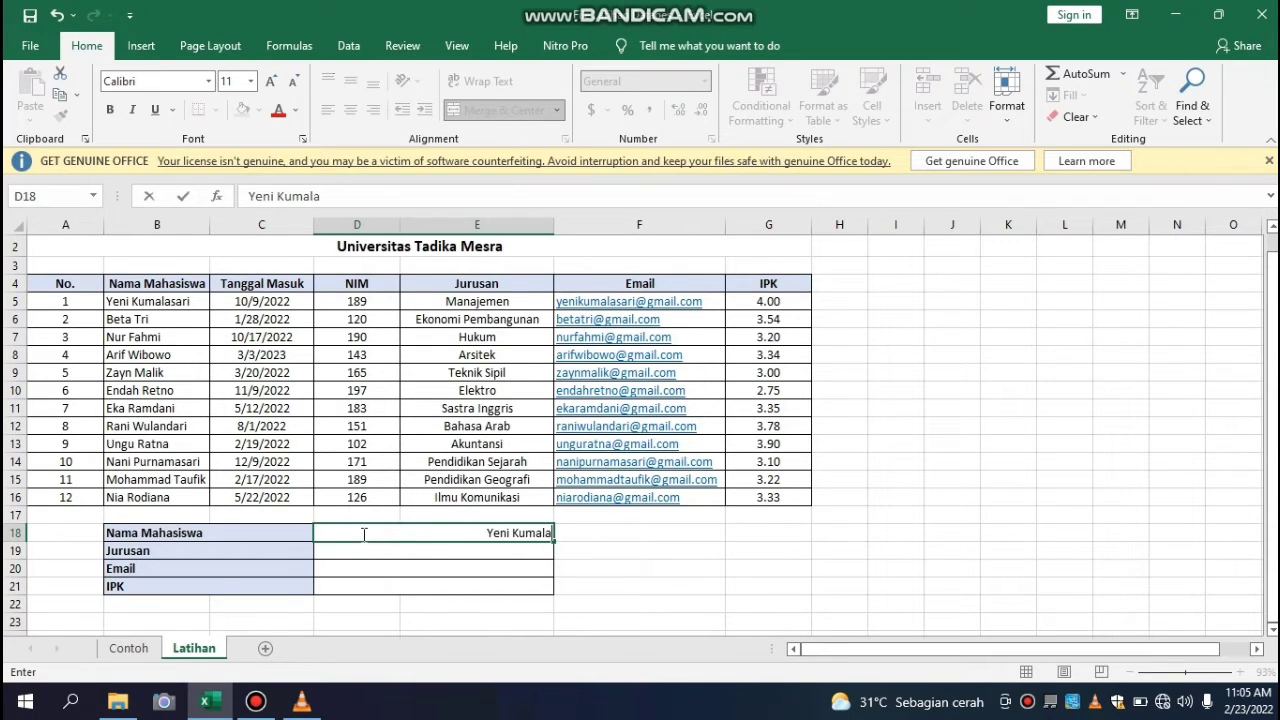
type("sari")
left_click(437, 554)
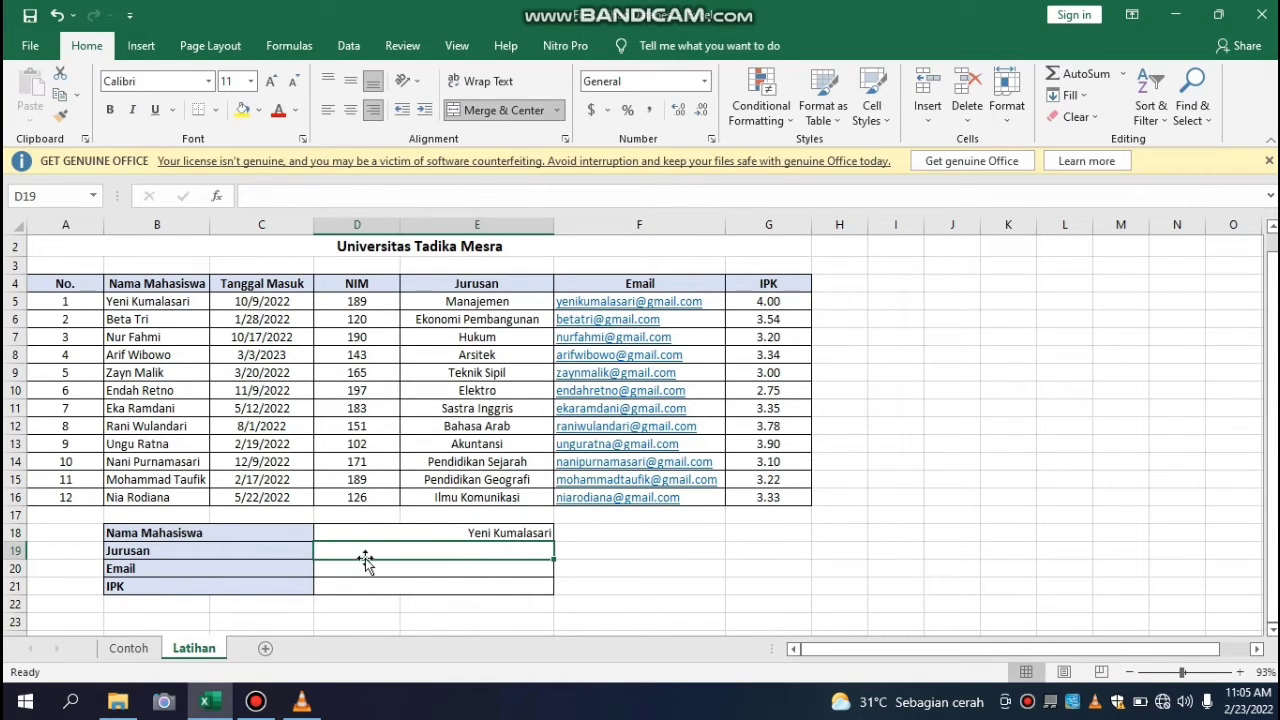
left_click(320, 534)
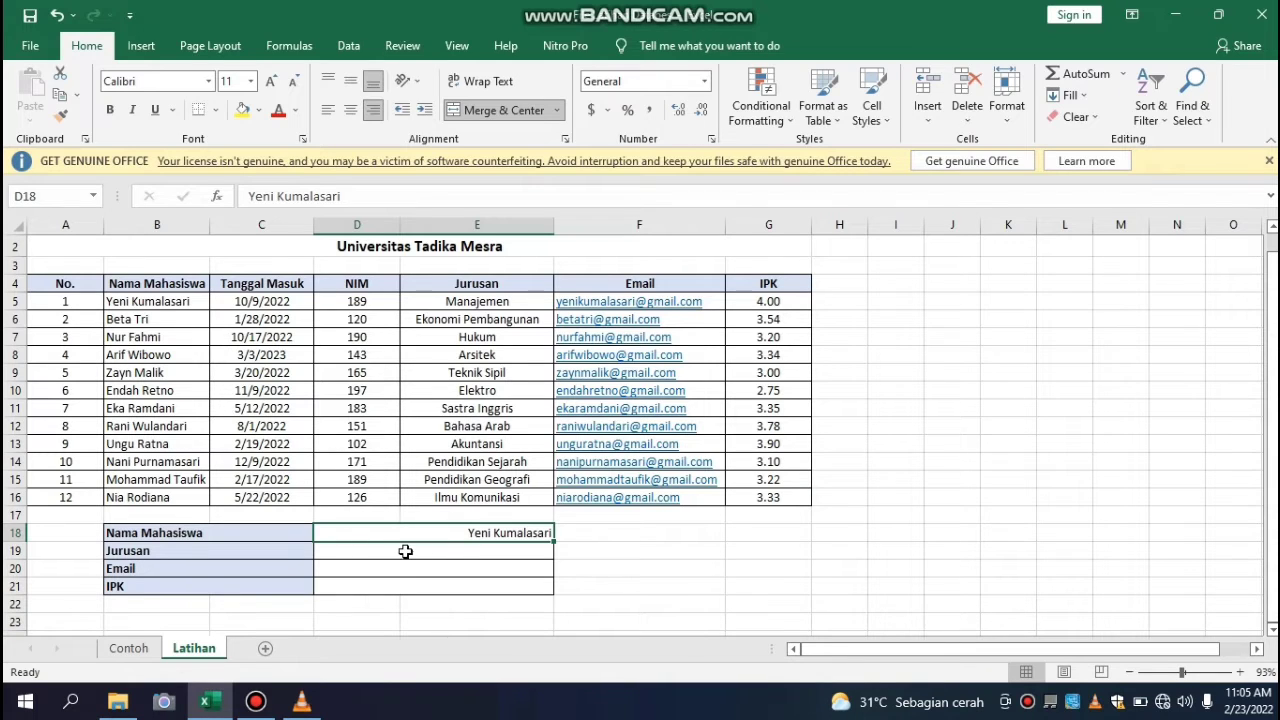
Step: Start the Jurusan formula in D19 as =VLOOKUP(D18, using the VLOOKUP suggestion
left_click(396, 553)
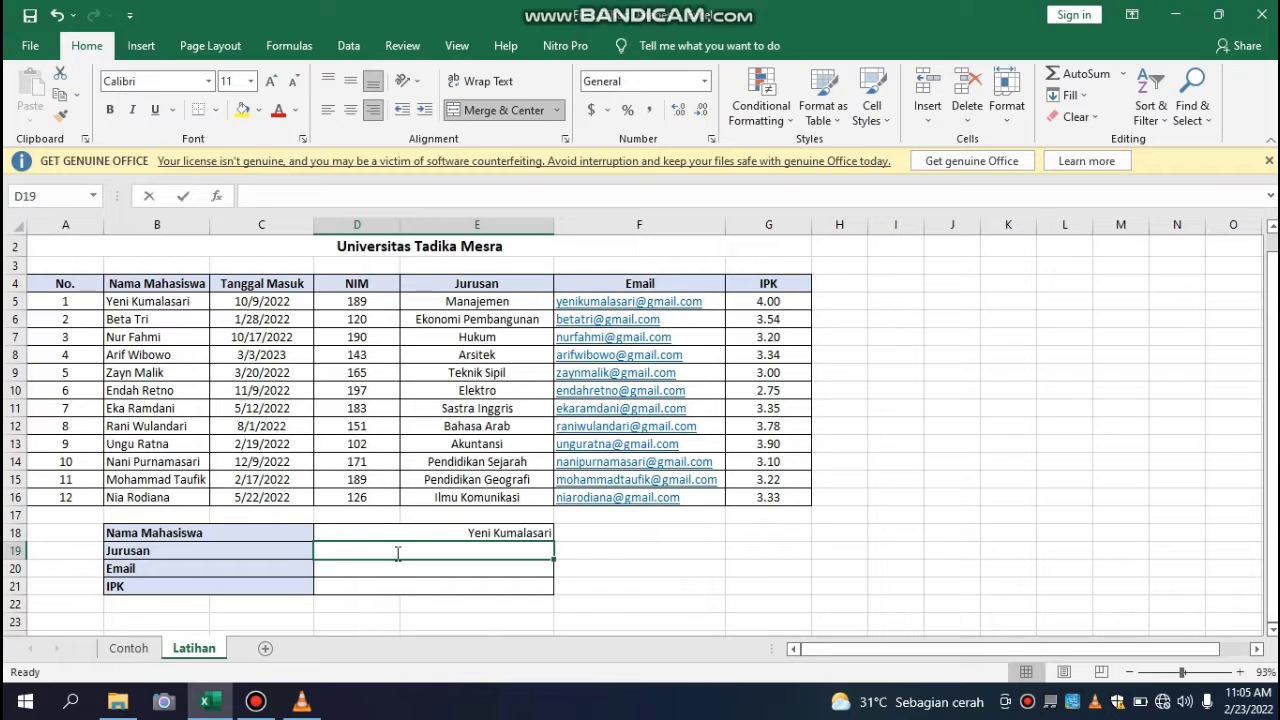
type("=vloo")
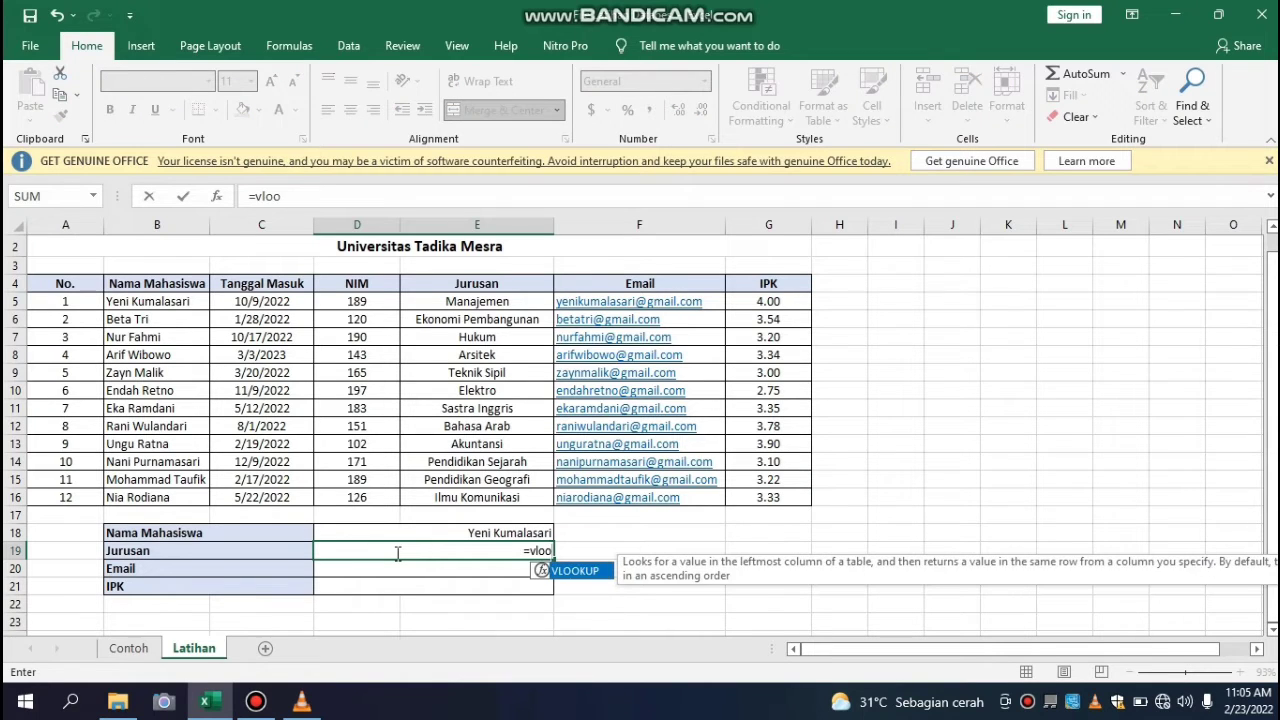
key("Tab")
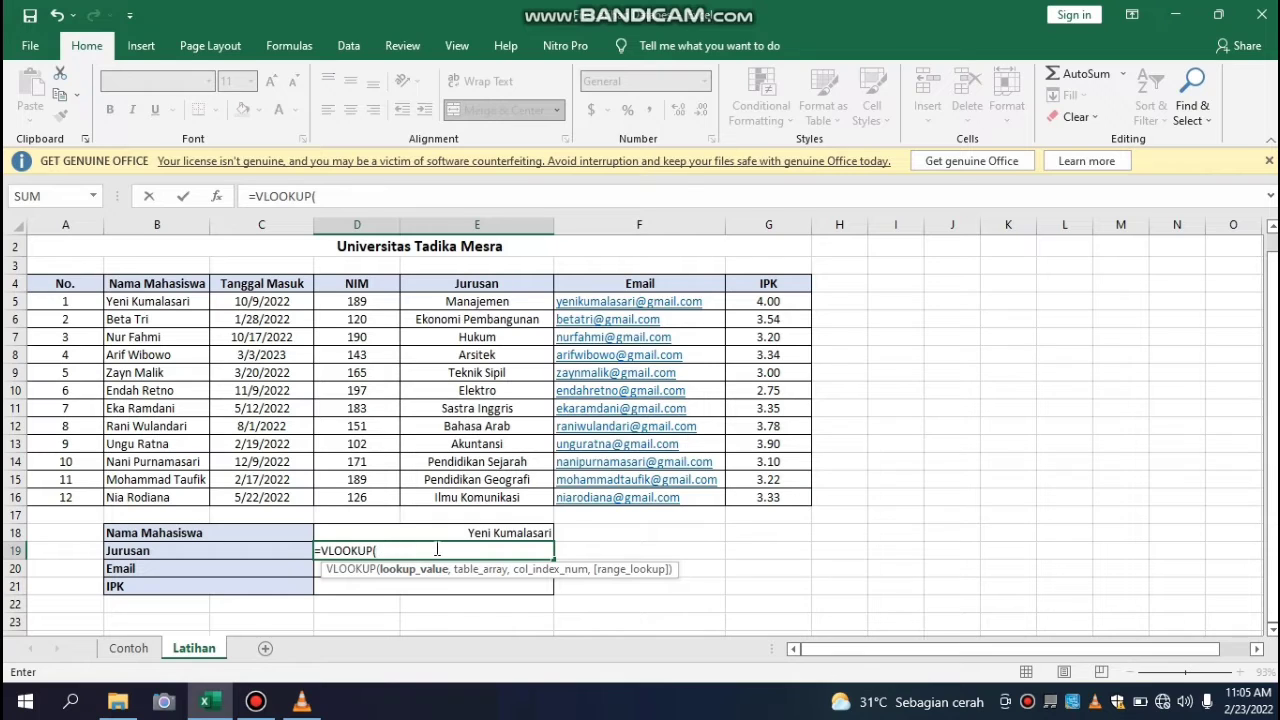
left_click(385, 533)
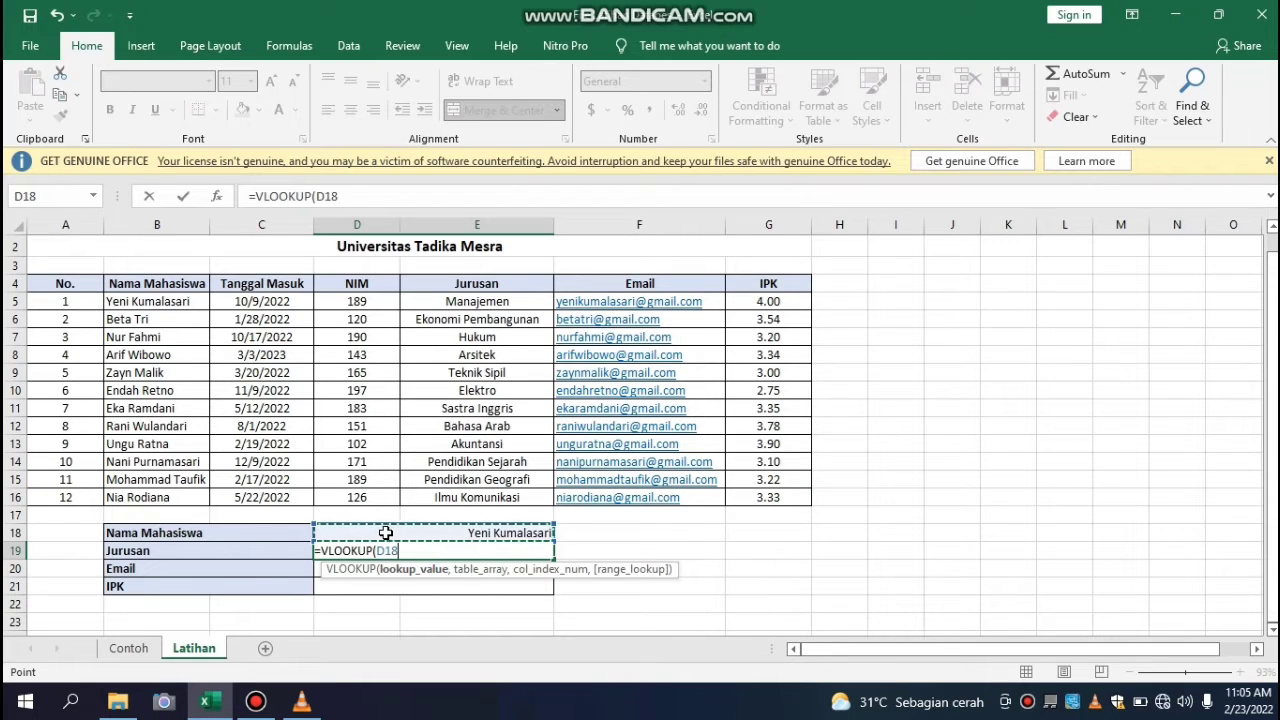
type(",")
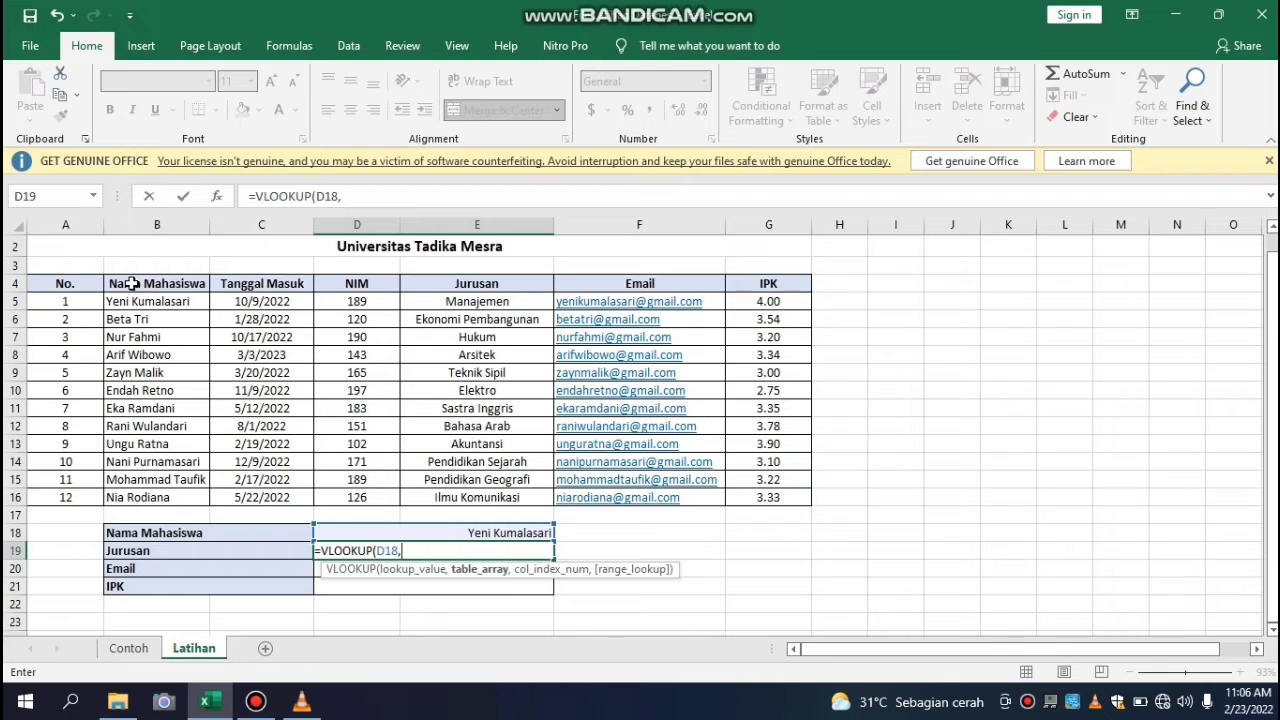
Step: Finish D19 as =VLOOKUP(D18,$B$4:$G$16,4,0) so it returns Manajemen
left_click_drag(124, 284, 793, 494)
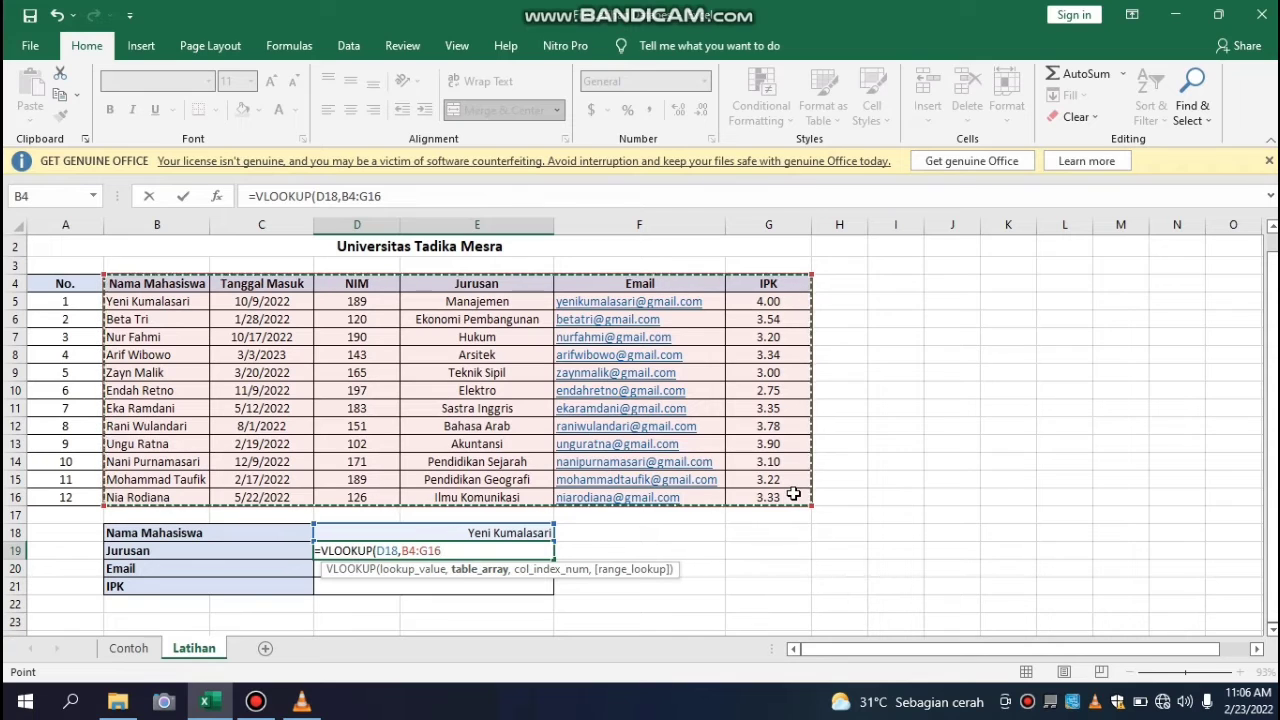
key("F4")
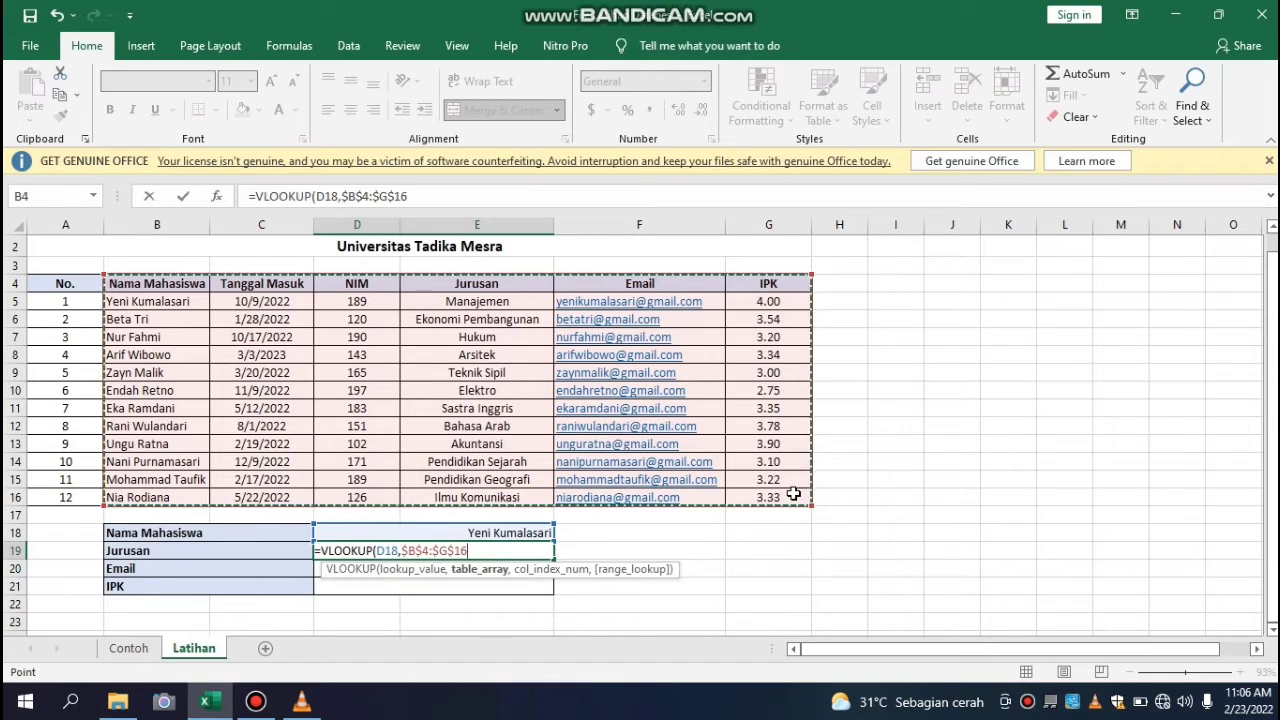
type(",")
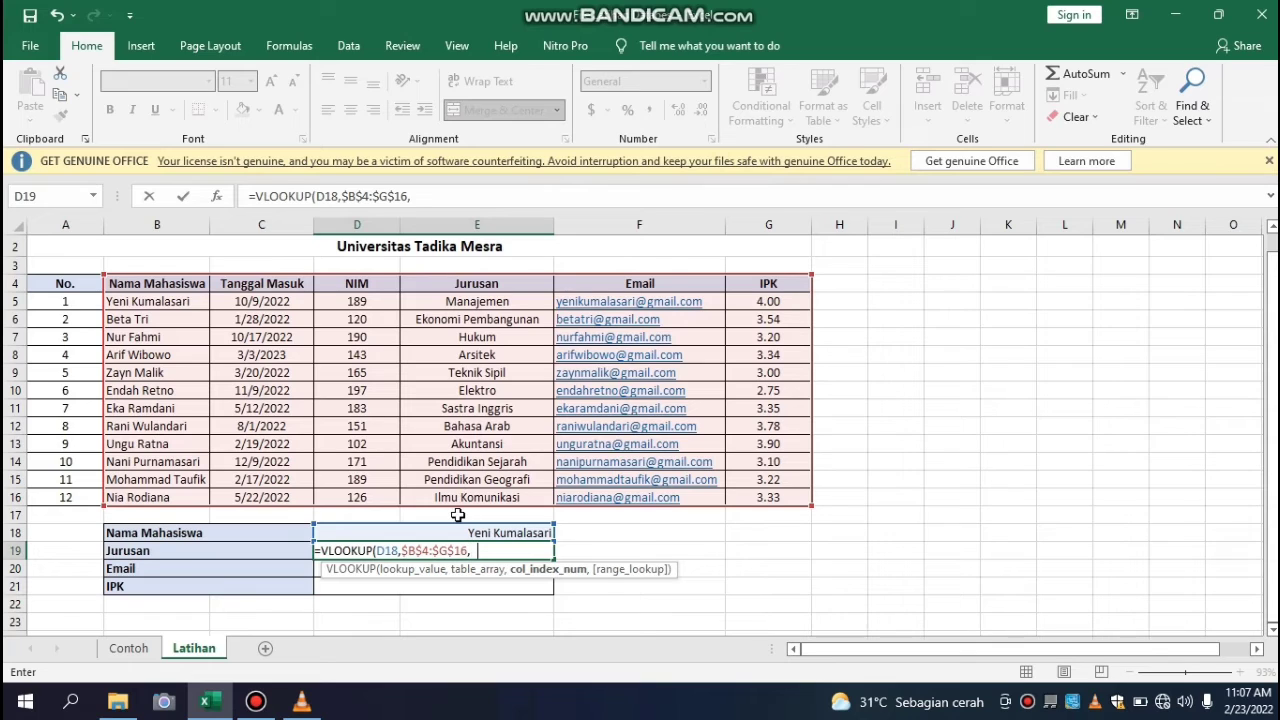
type("4,0")
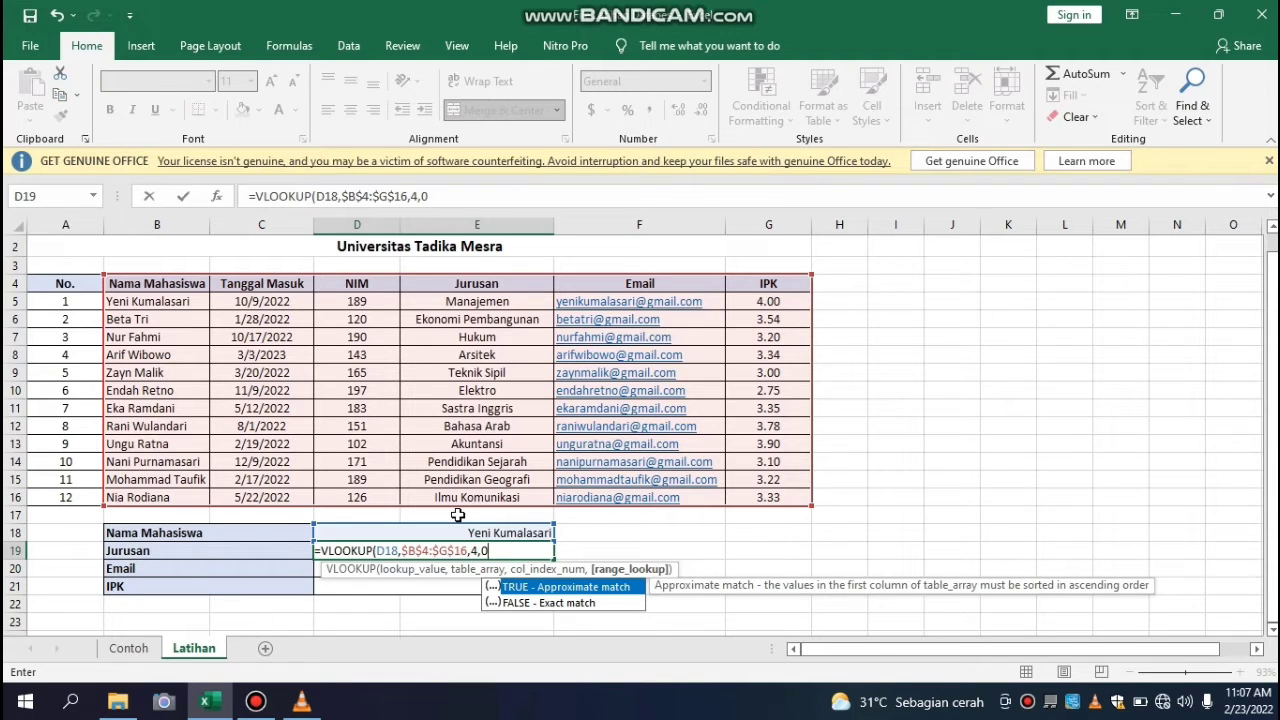
type(")")
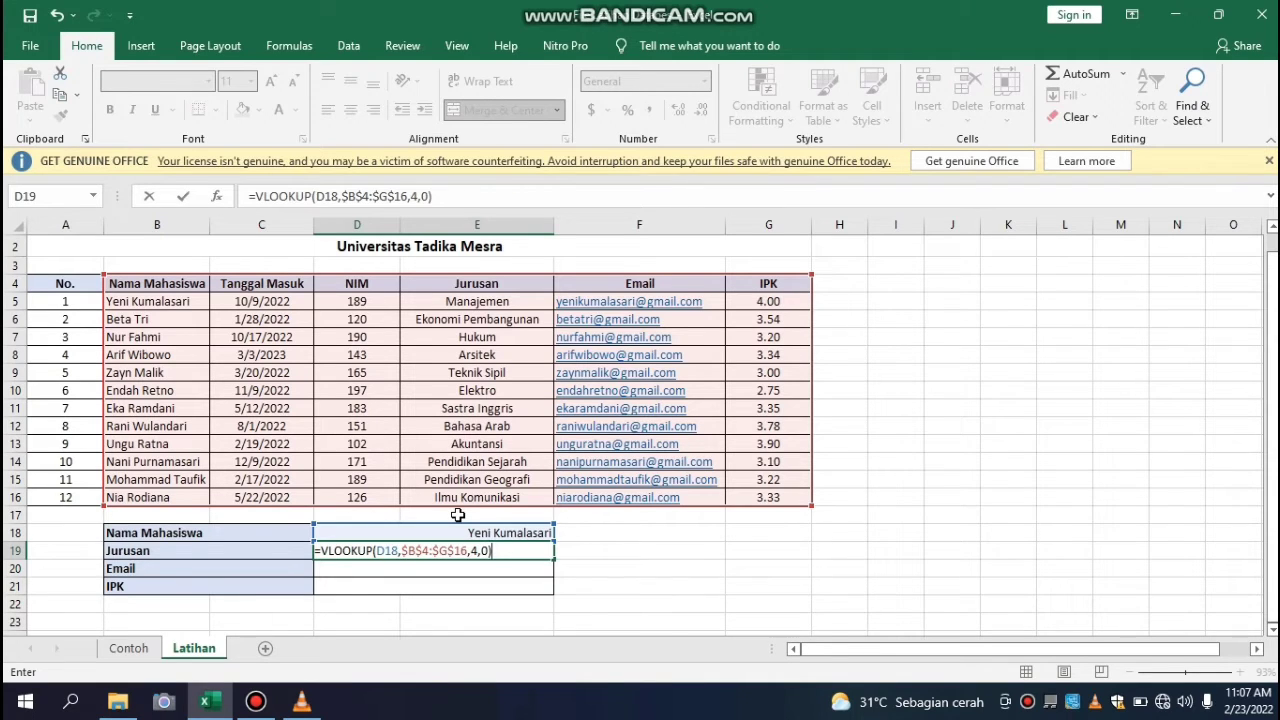
key("Return")
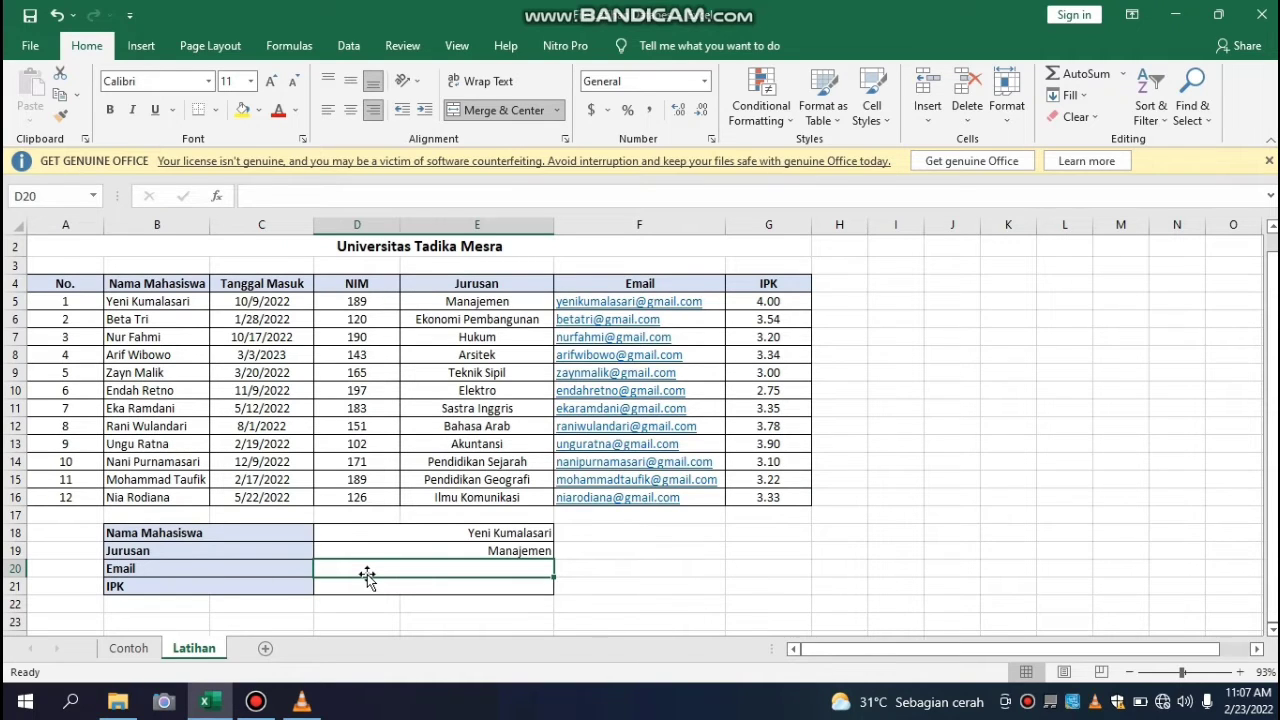
Step: Enter =VLOOKUP(D18,$B$4:$G$16,5,0) in Email cell D20
type("=vloo")
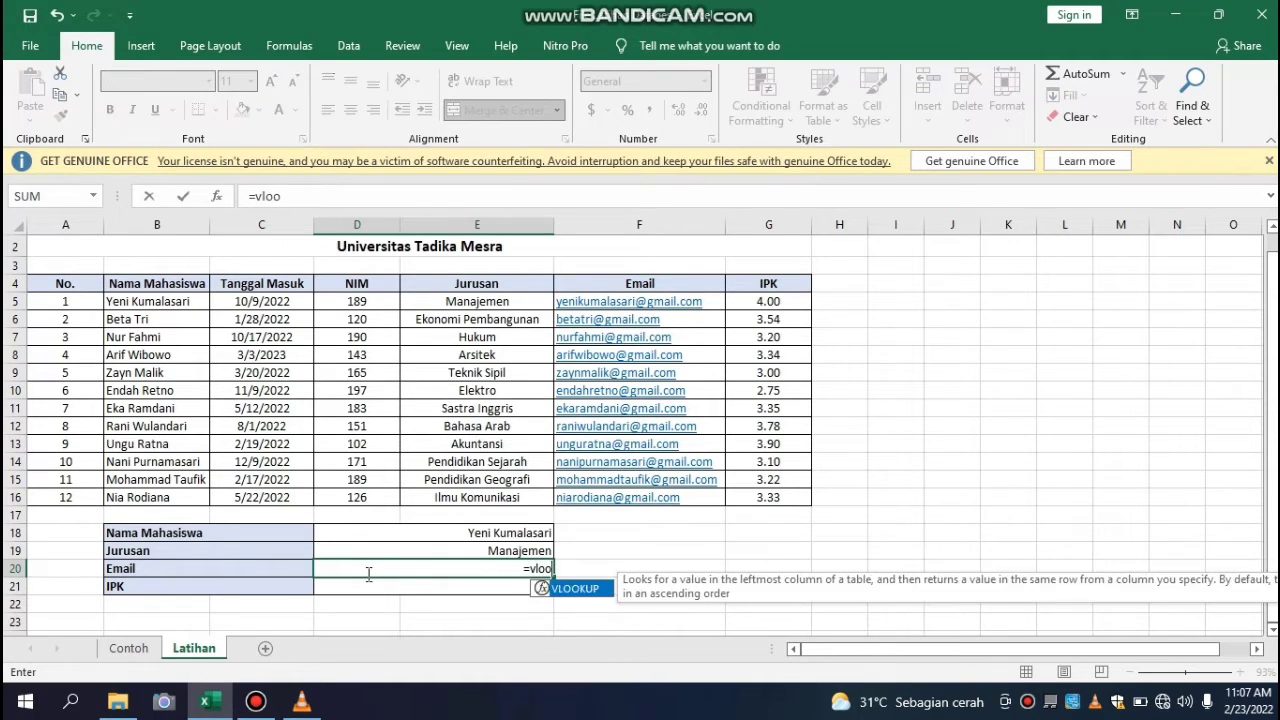
key("Tab")
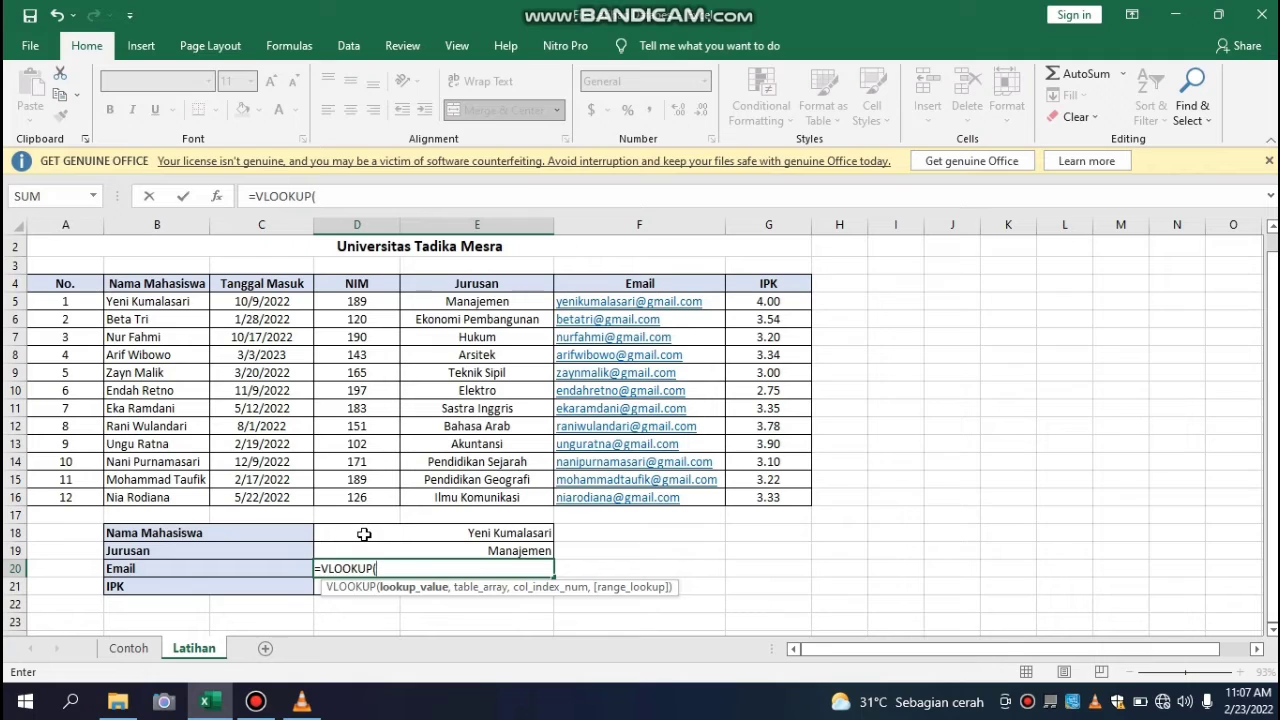
left_click(364, 535)
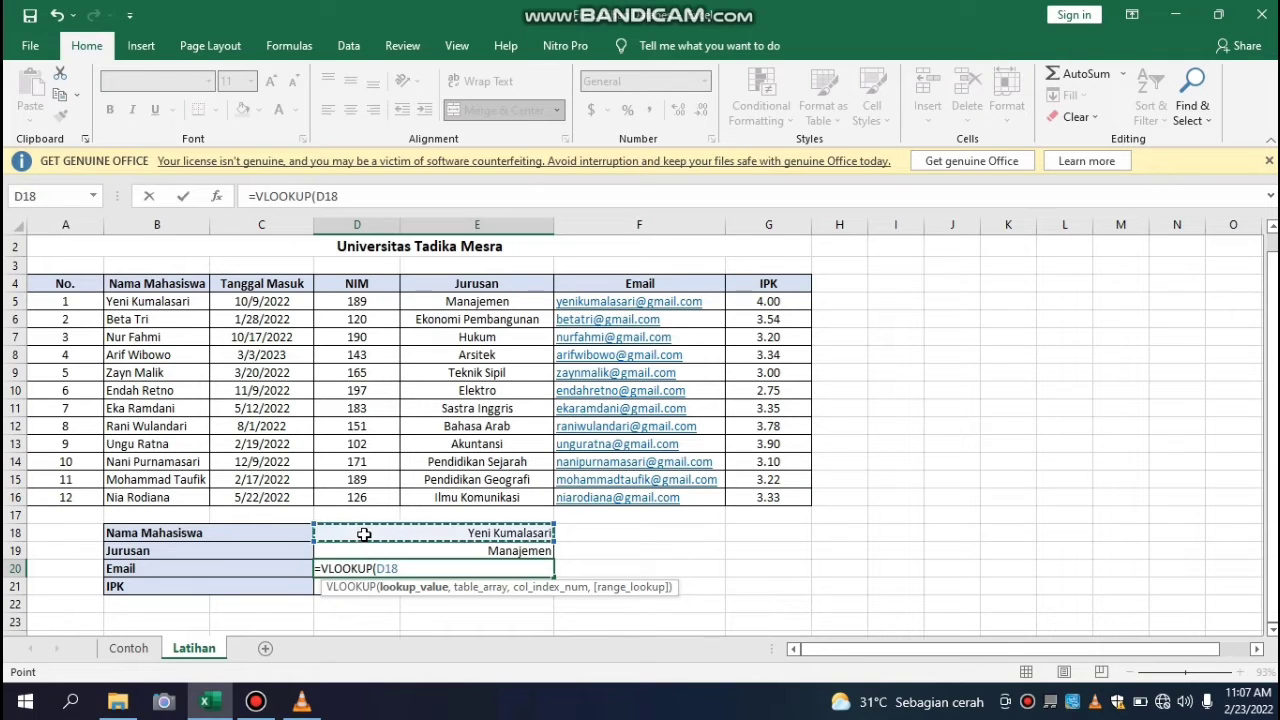
type(",")
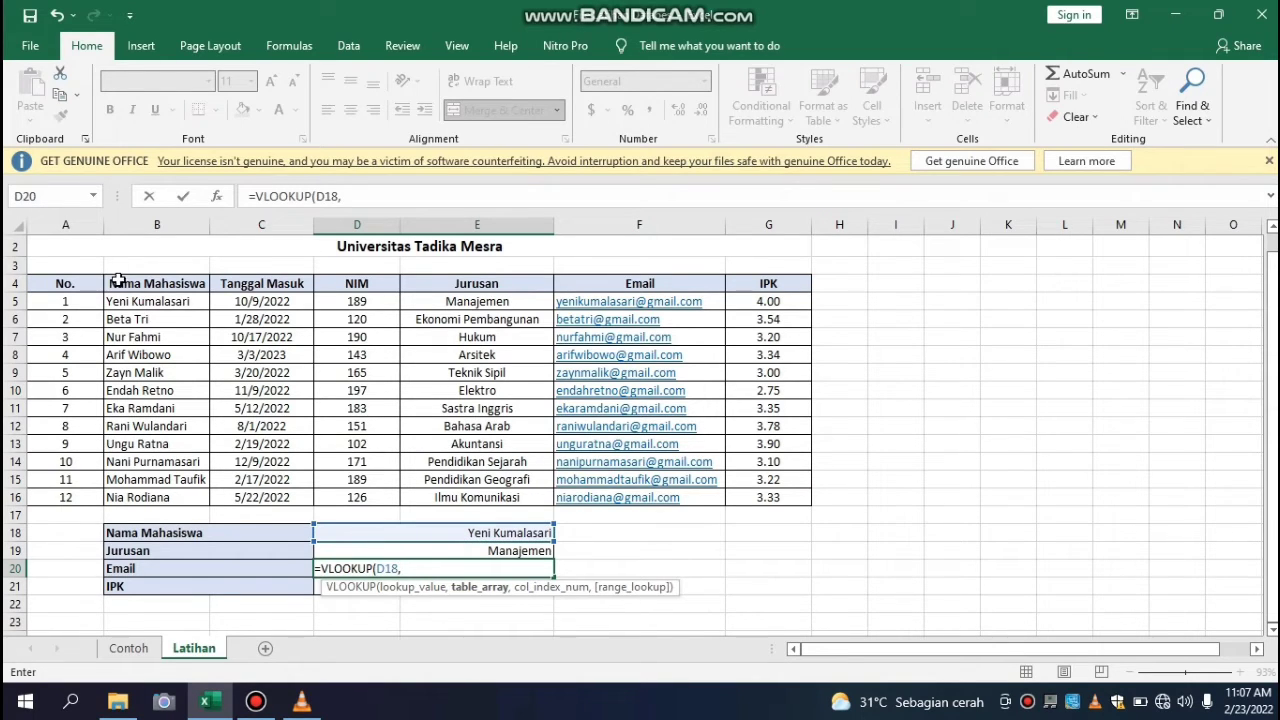
left_click_drag(120, 283, 770, 497)
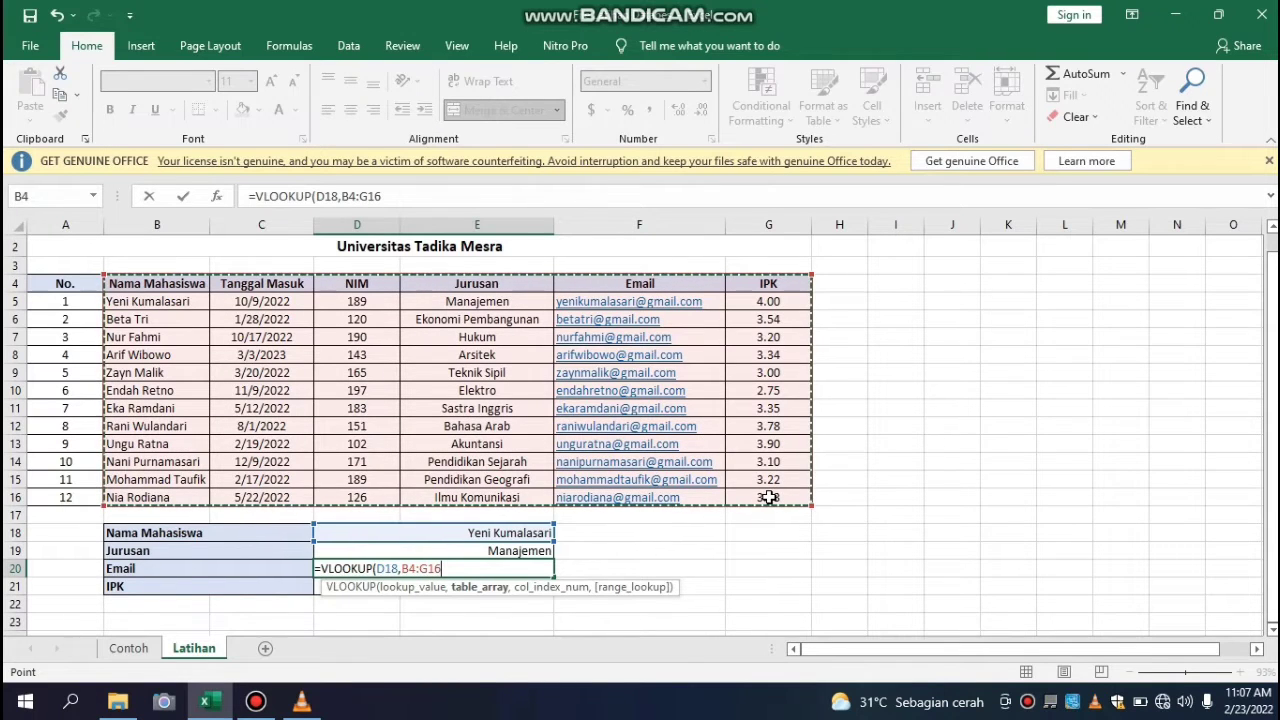
key("F4")
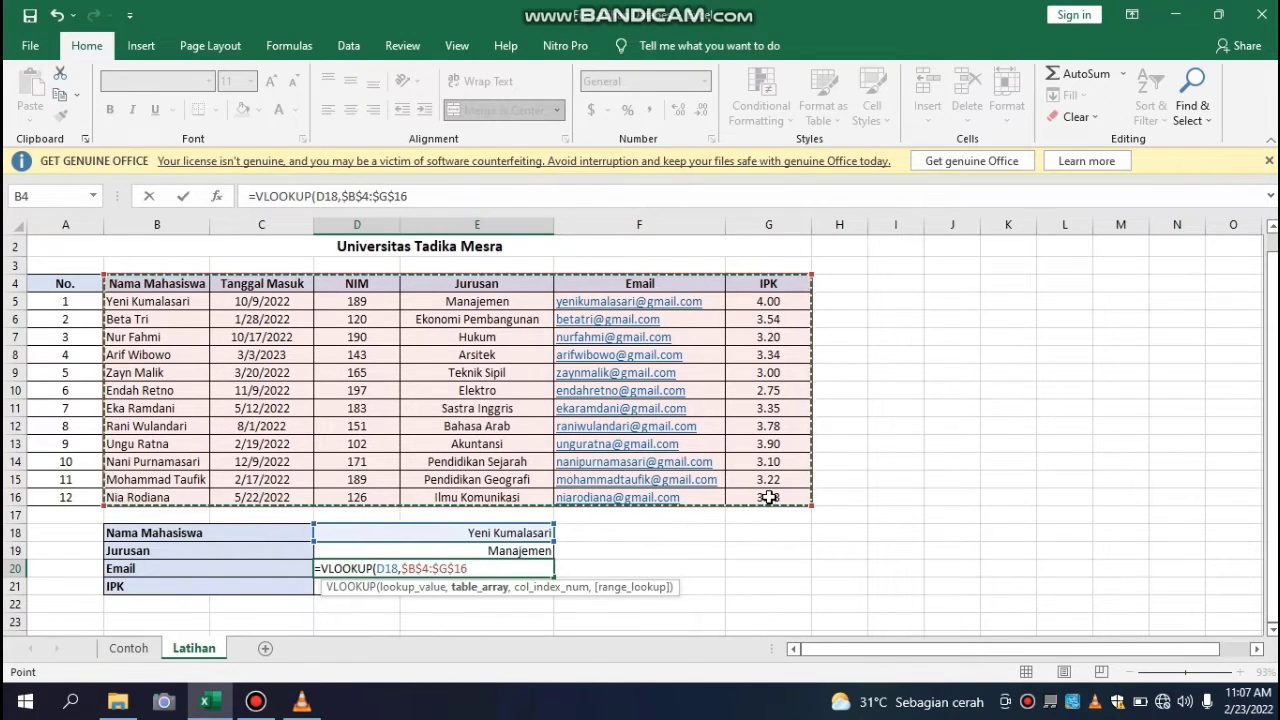
type(",")
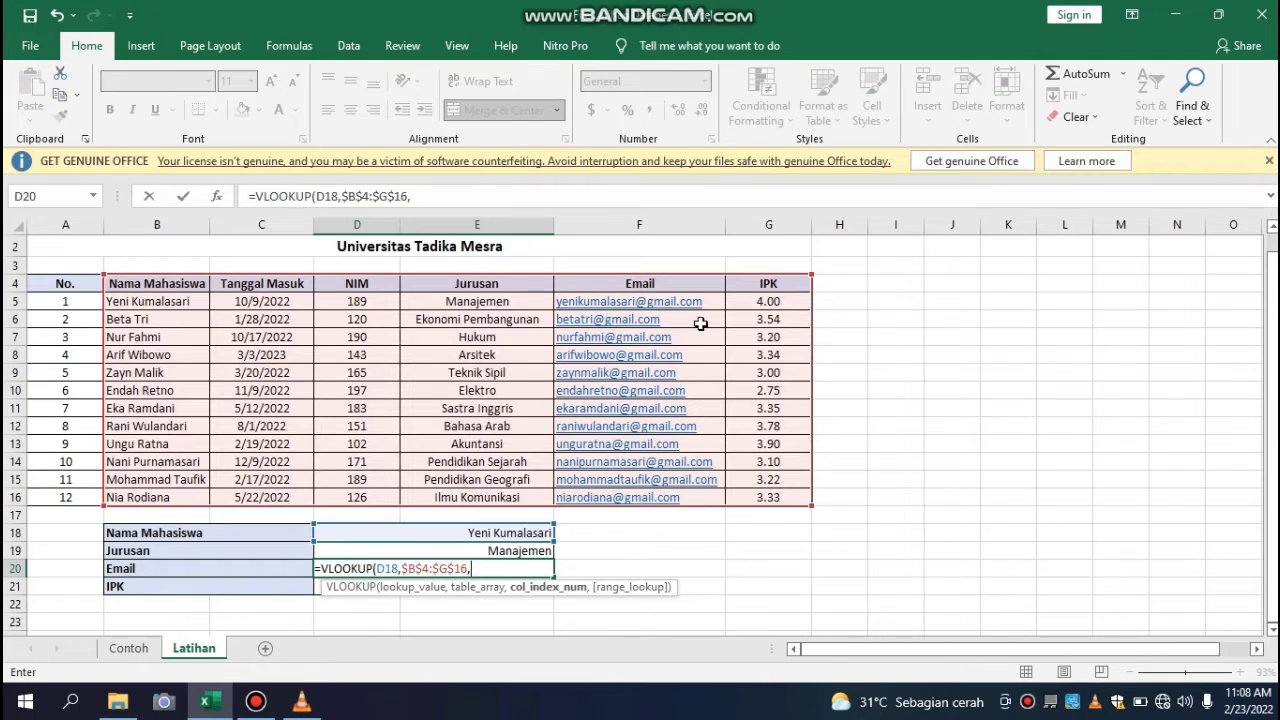
type("5,0")
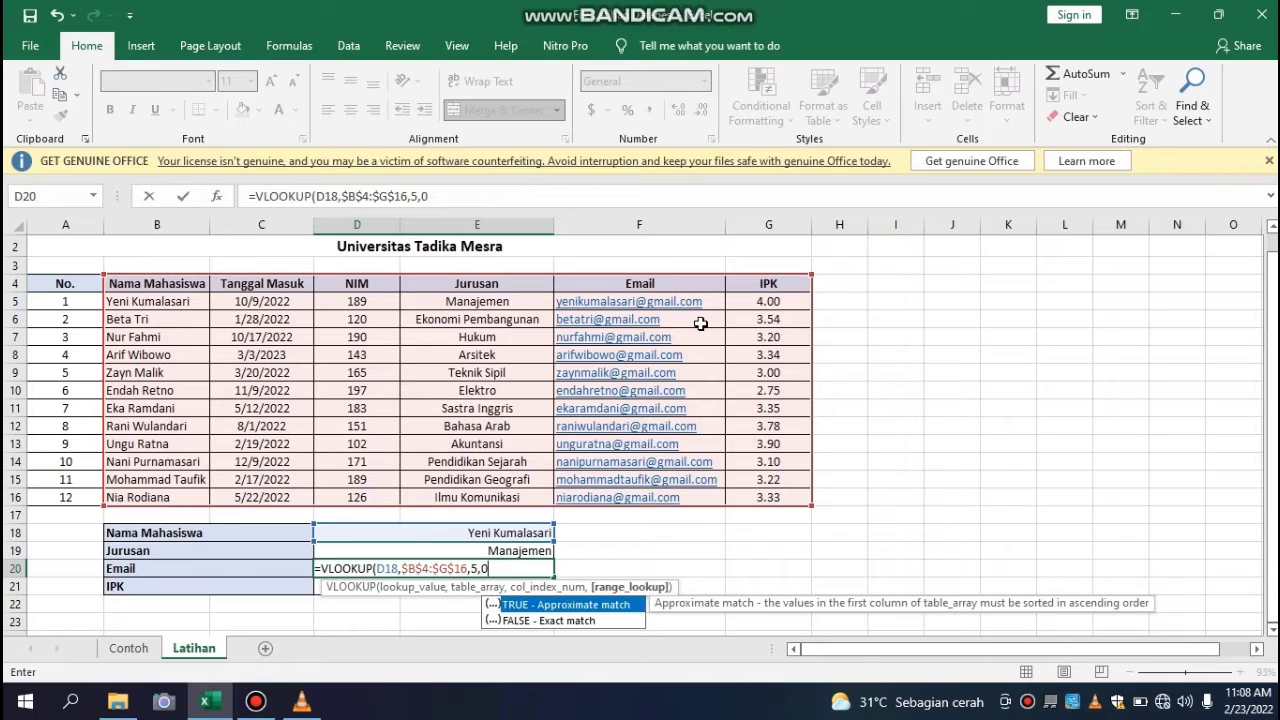
type(")")
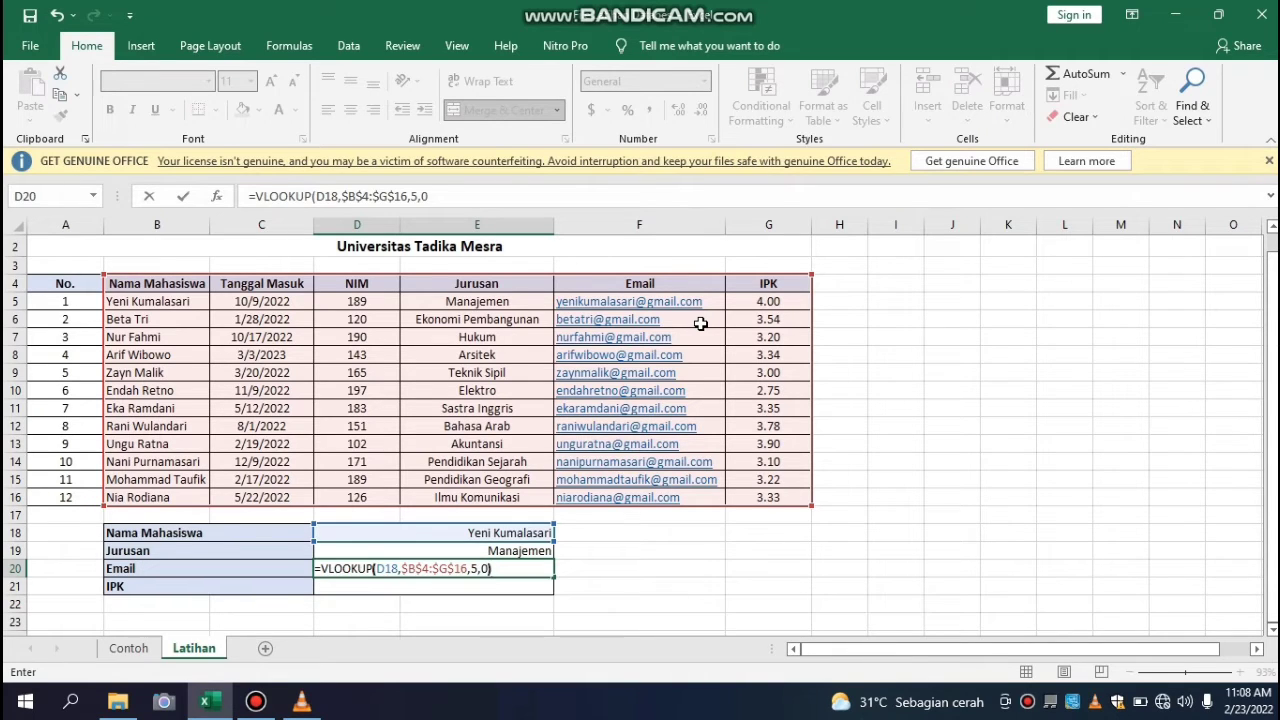
key("Return")
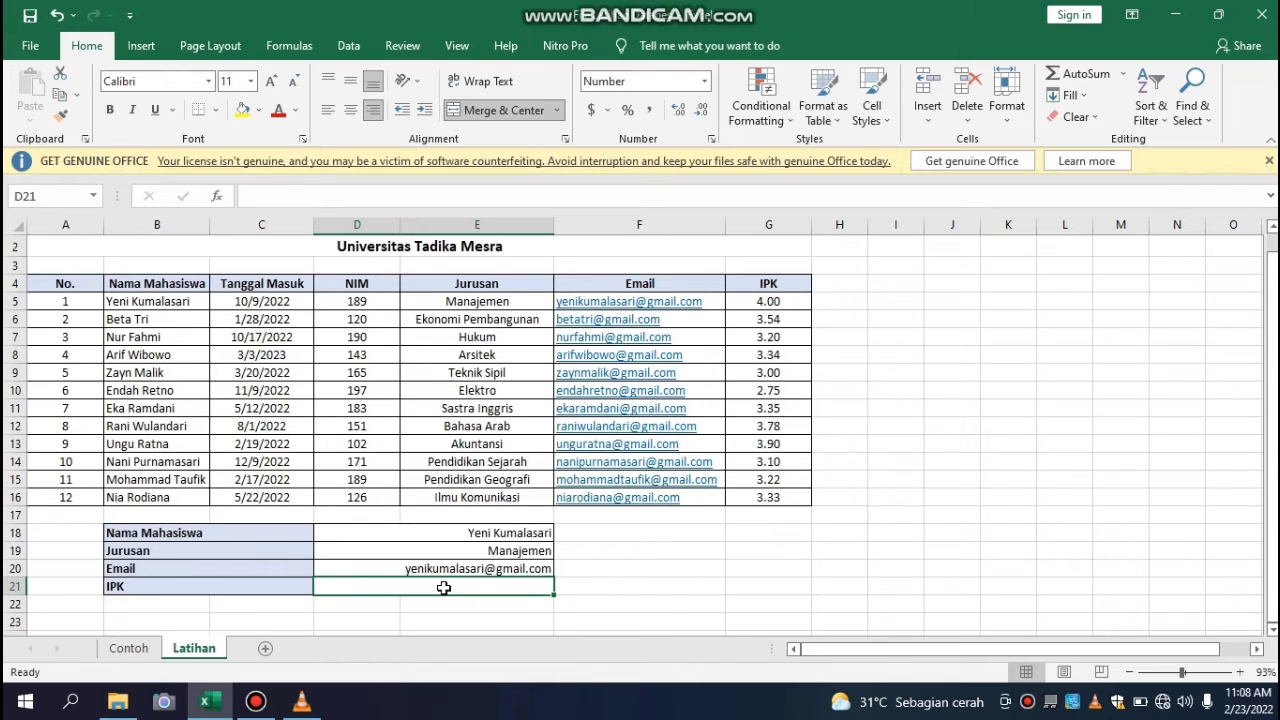
Step: Enter =VLOOKUP(D18,$B$4:$G$16,6,0) in IPK cell D21, returning 4.00
type("=")
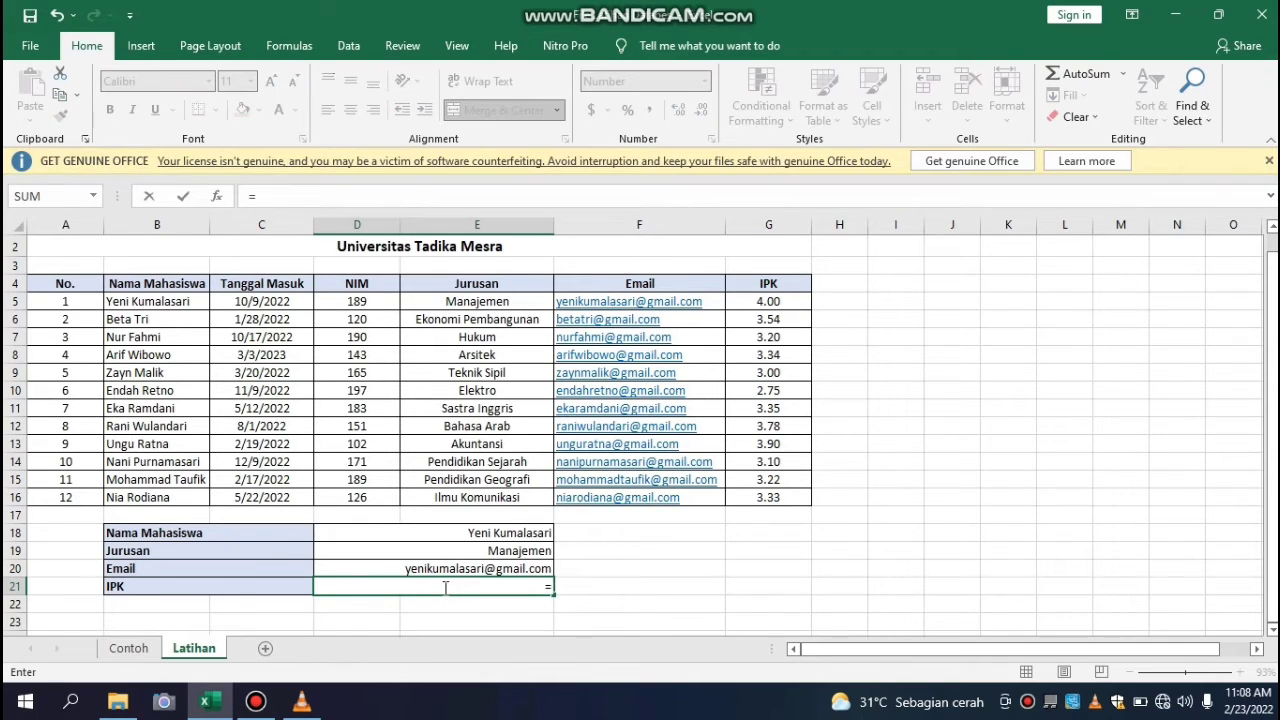
type("vloo")
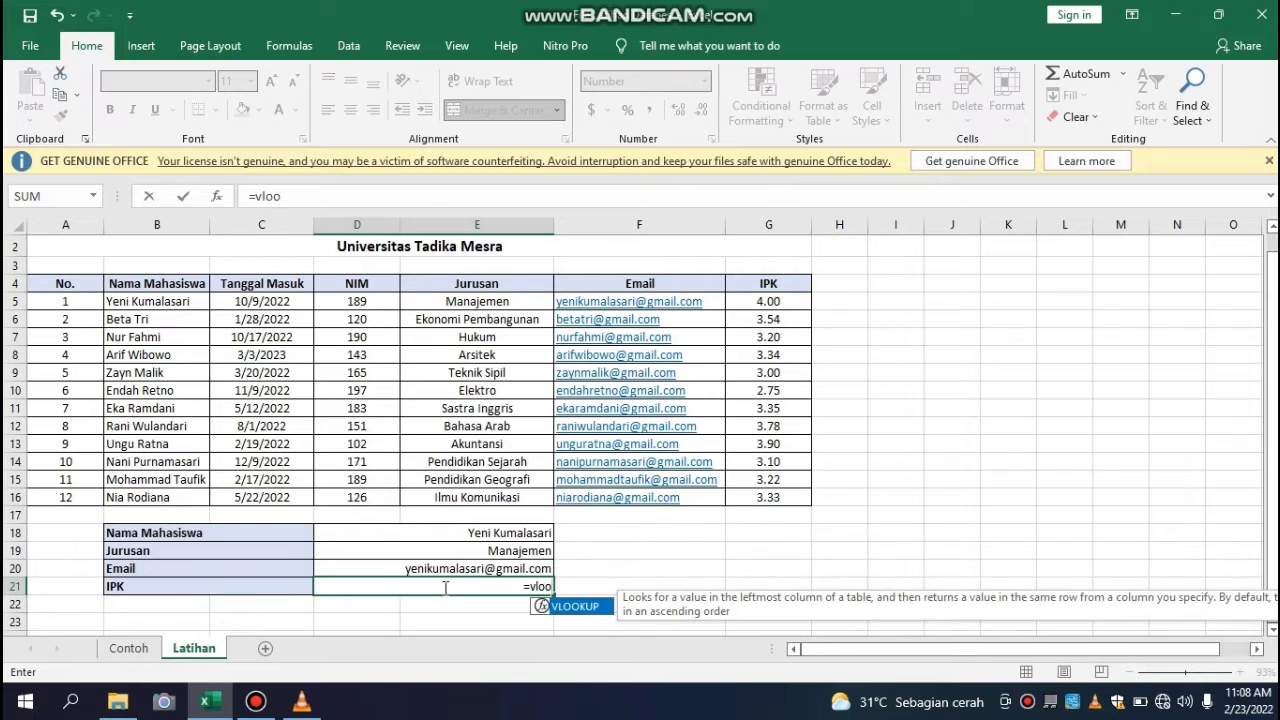
key("Tab")
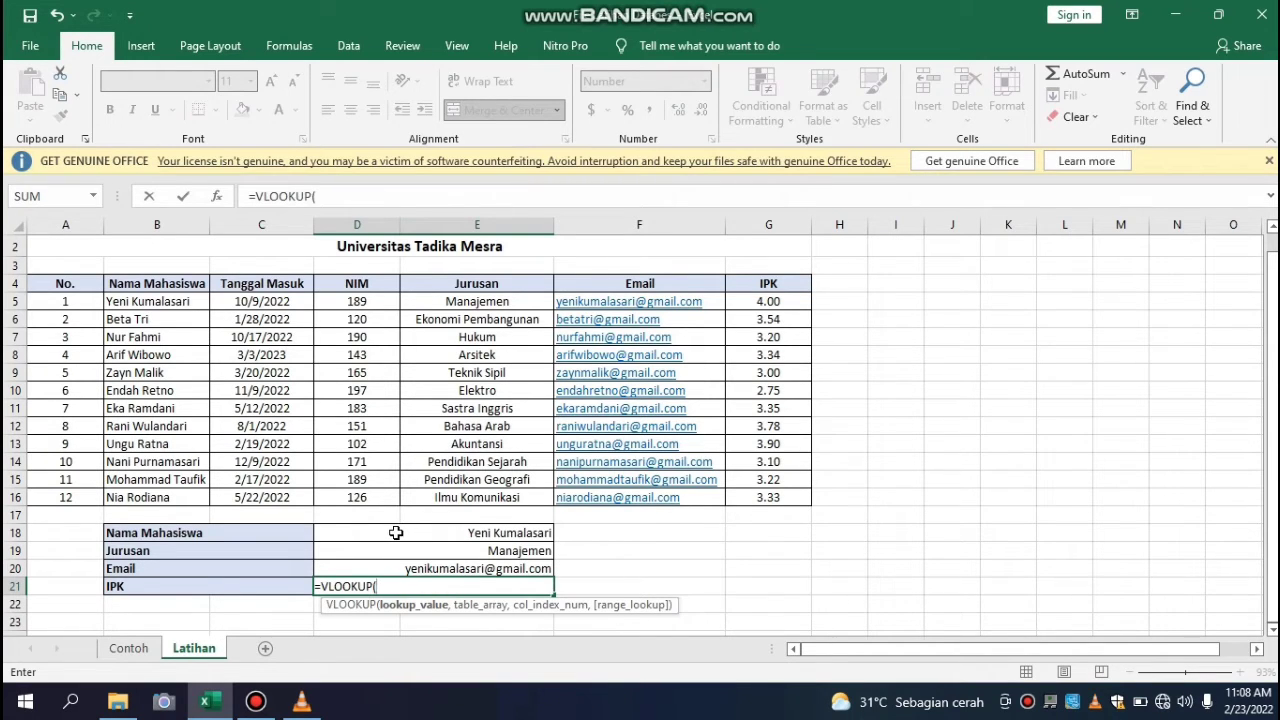
left_click(396, 532)
type(",")
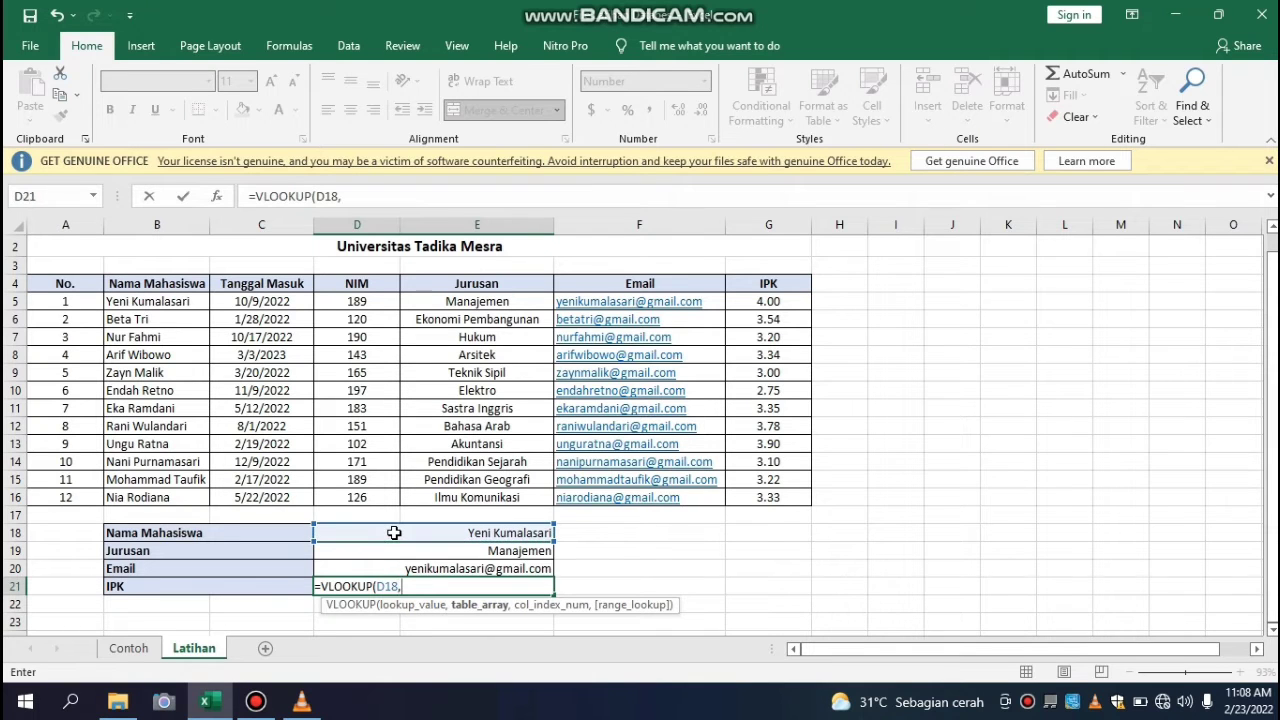
left_click_drag(117, 283, 470, 406)
left_click_drag(323, 374, 788, 502)
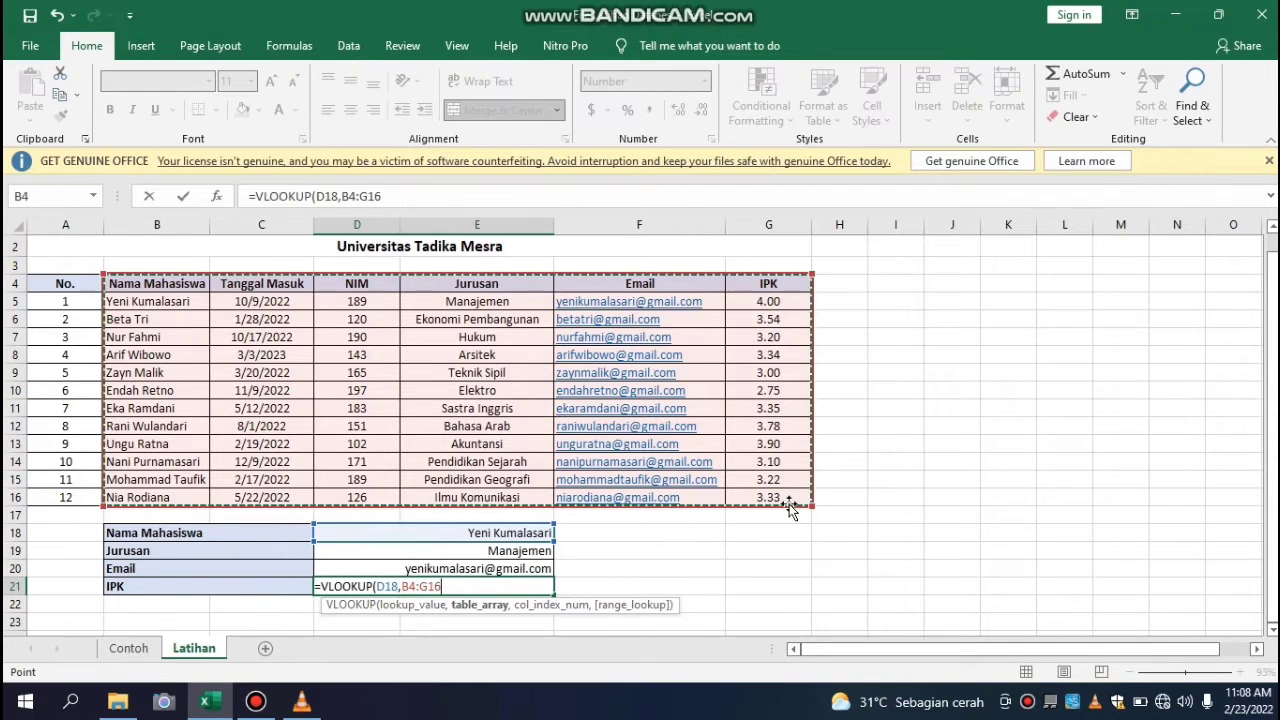
key("F4")
type(",")
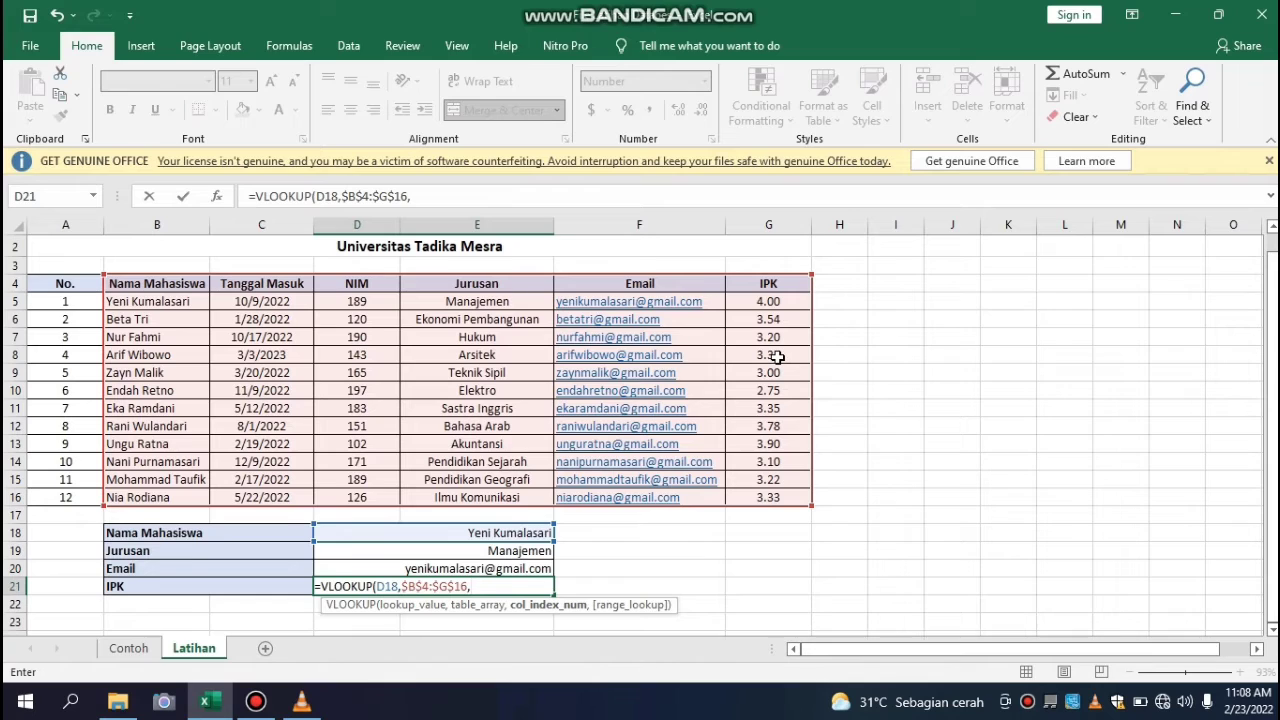
type("6,0")
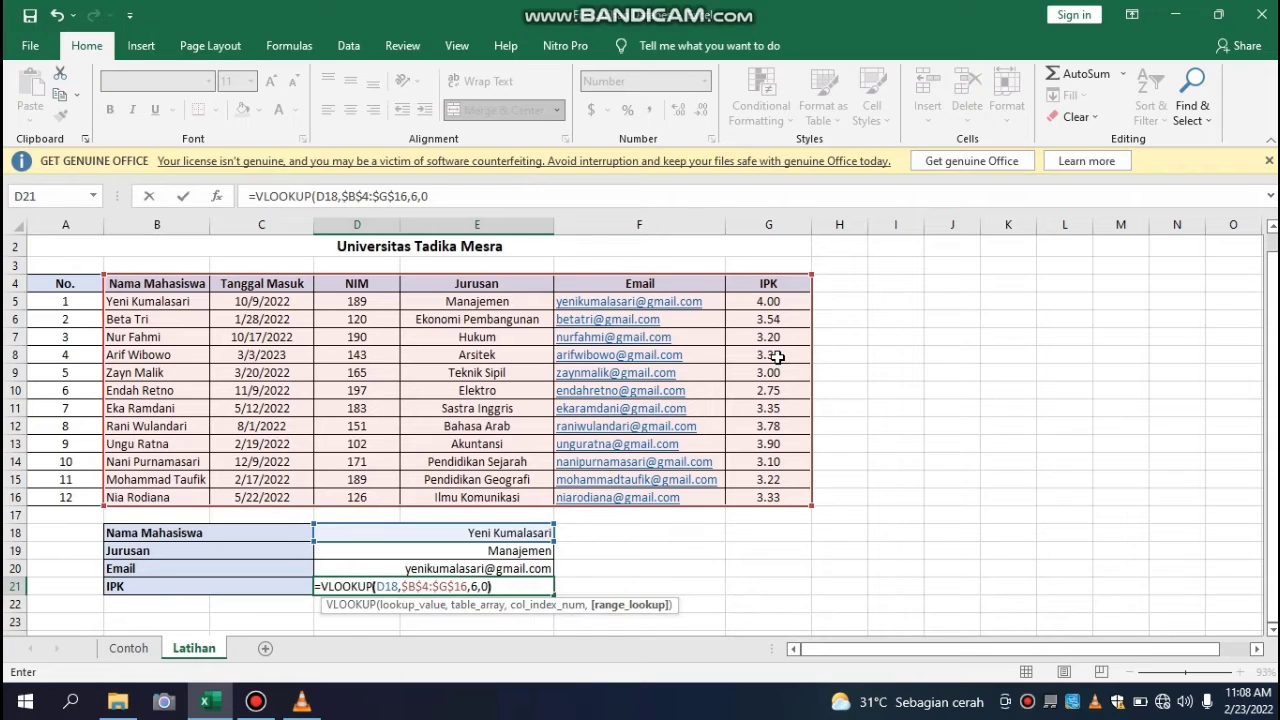
type(")")
key("Return")
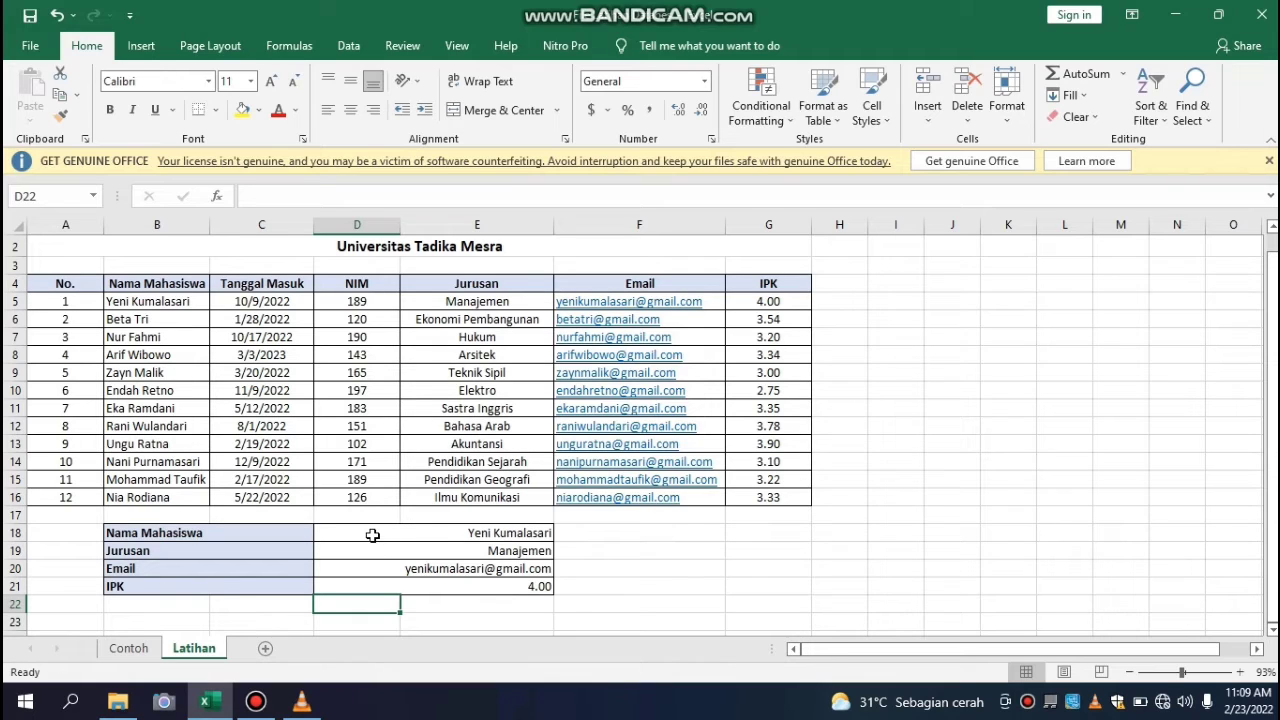
Step: Replace D18 with the second student's name, showing Ekonomi Pembangunan and IPK 3.54
left_click(423, 531)
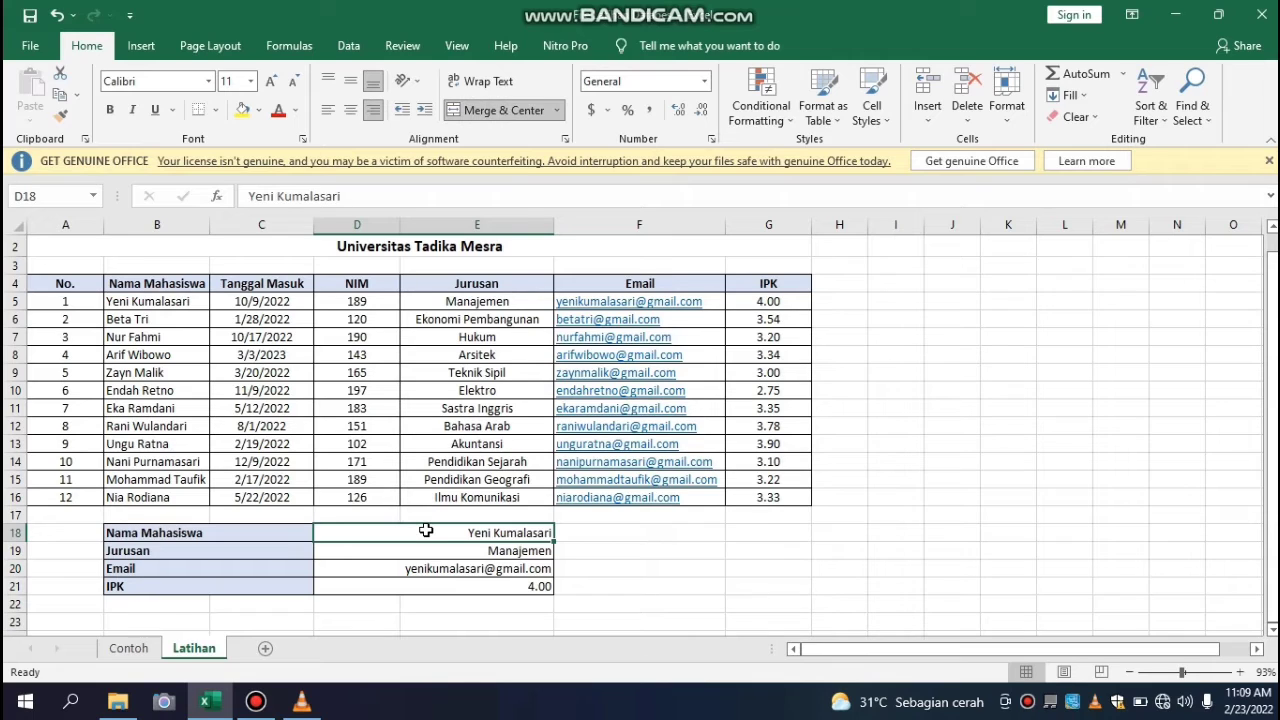
double_click(426, 530)
key("BackSpace")
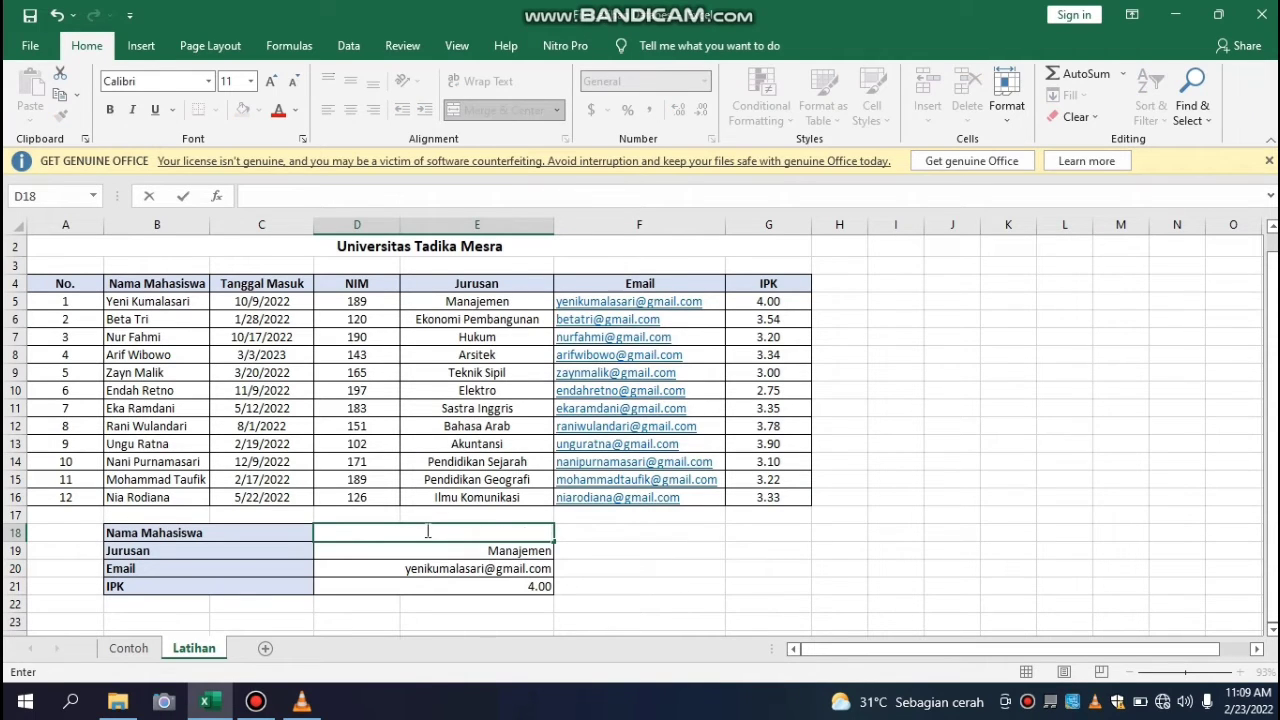
type("Beta Tri")
left_click(382, 556)
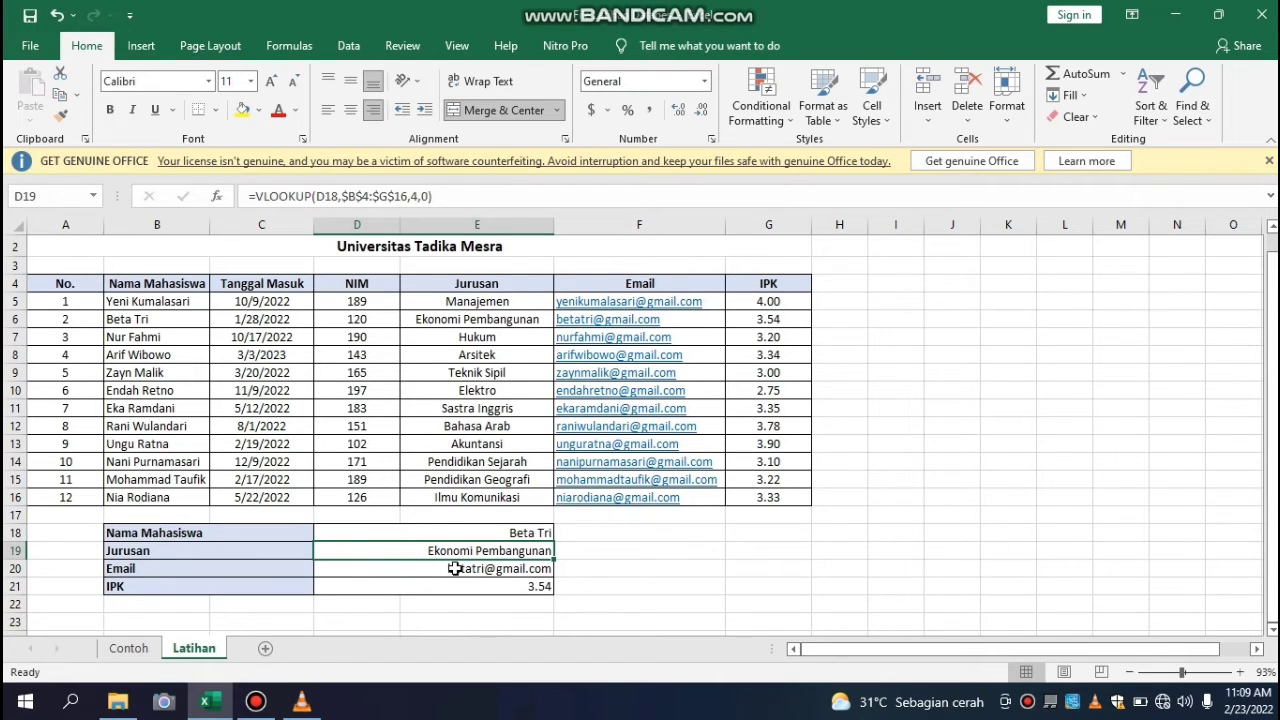
Step: Test a misspelled name in D18 to see #N/A, then undo to restore it
left_click(372, 533)
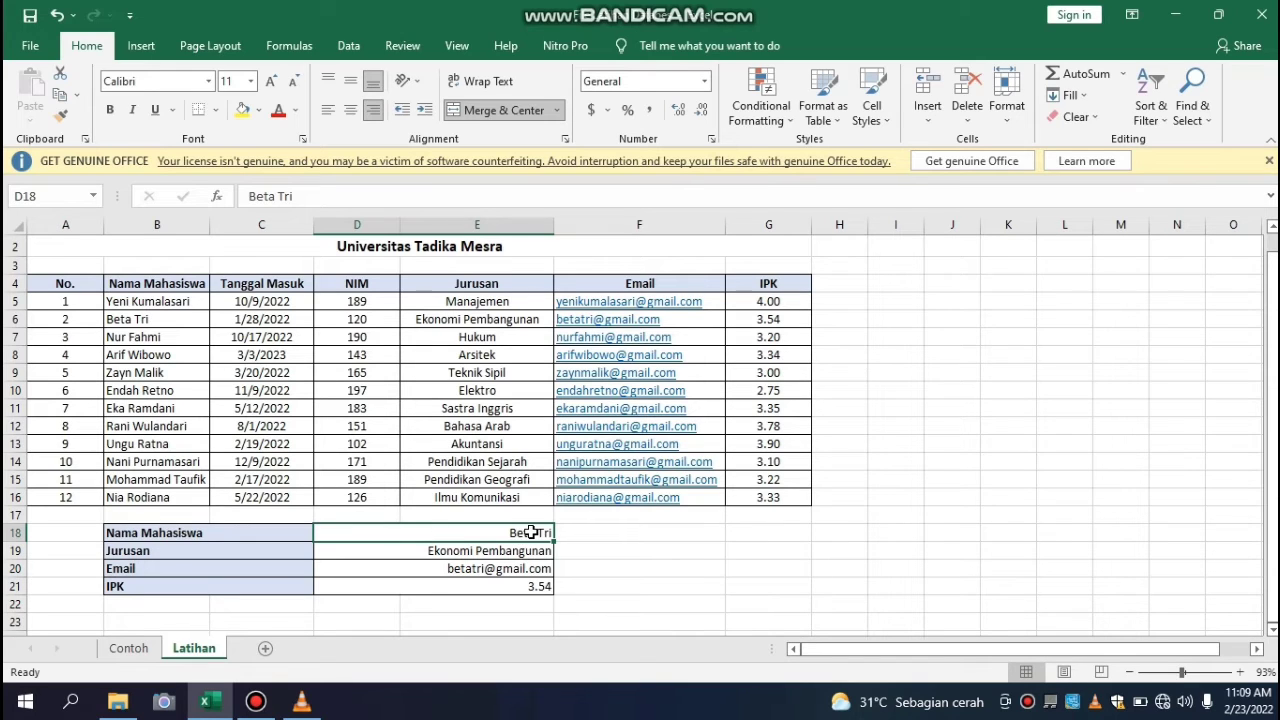
key("BackSpace")
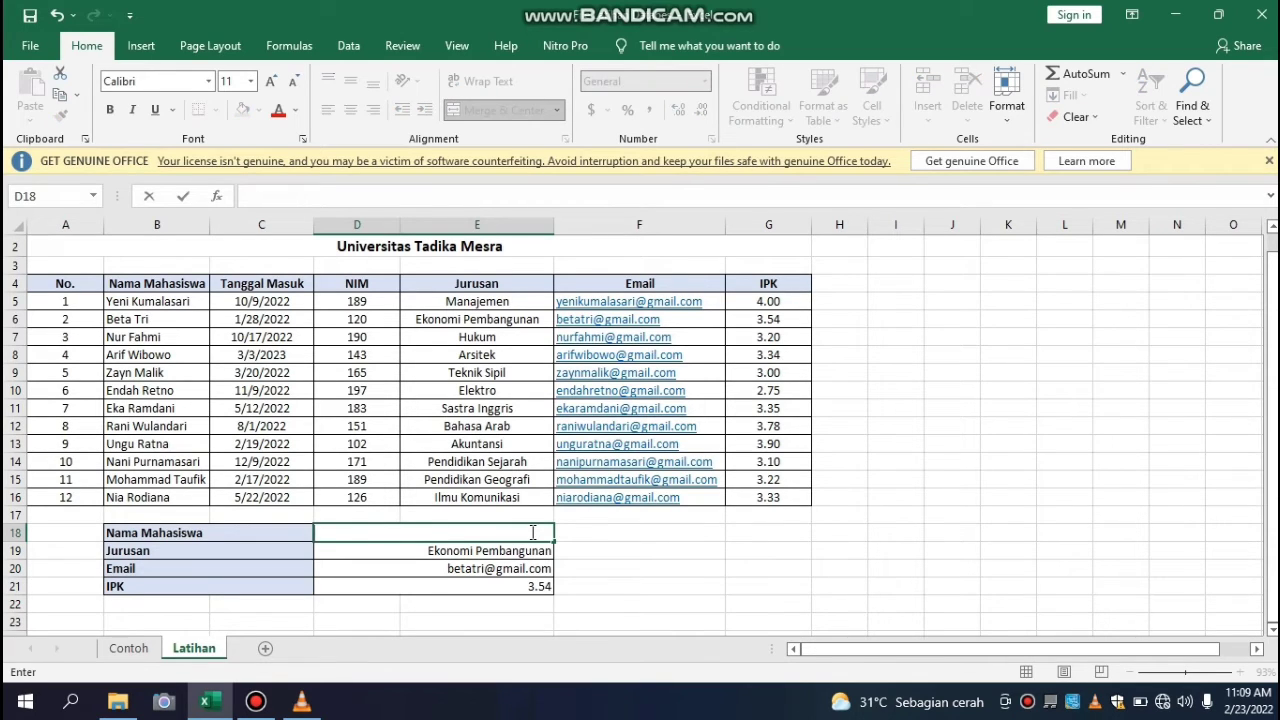
type("Bela tri")
key("Return")
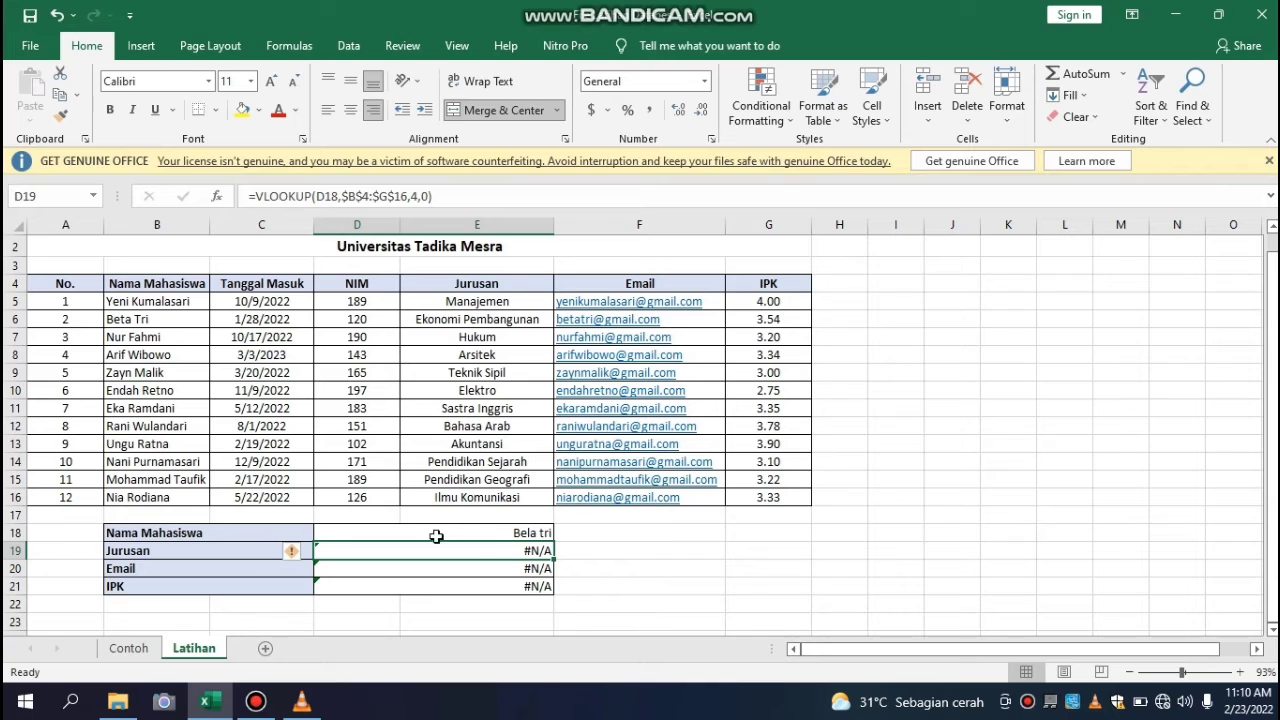
left_click(57, 17)
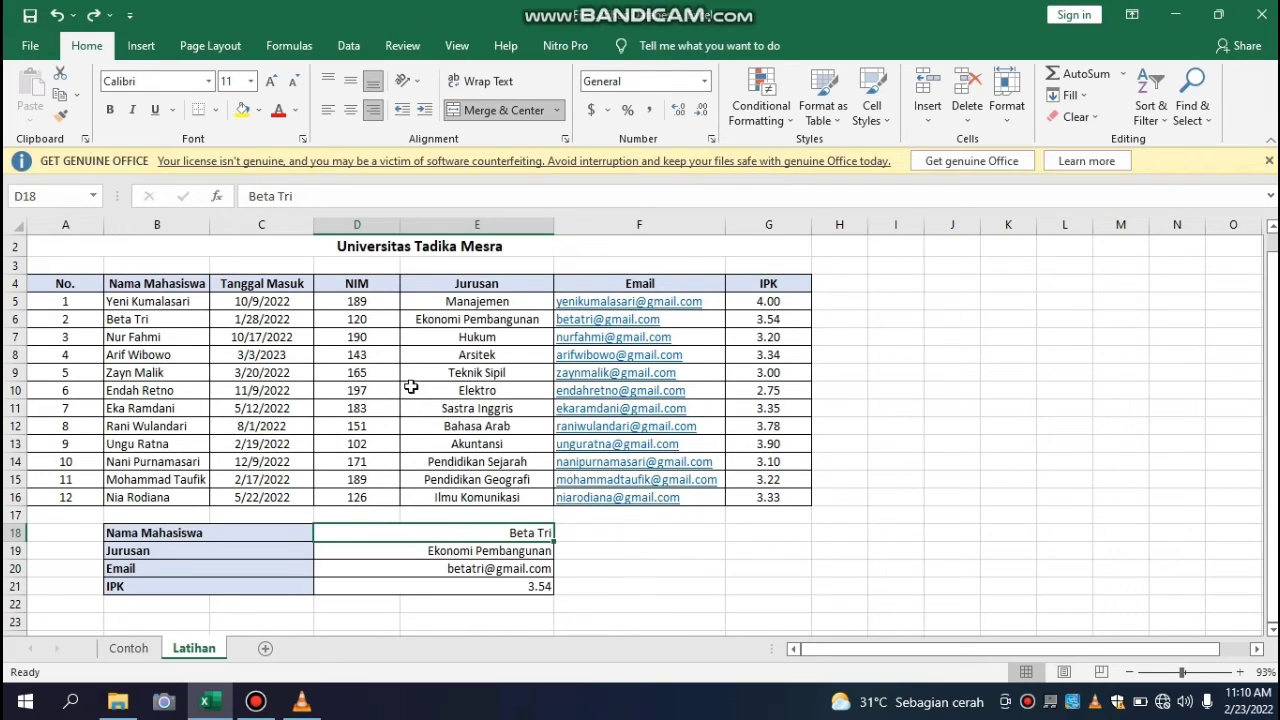
Step: Add List data validation to D18 with source B5:B16 for a name dropdown
left_click(348, 48)
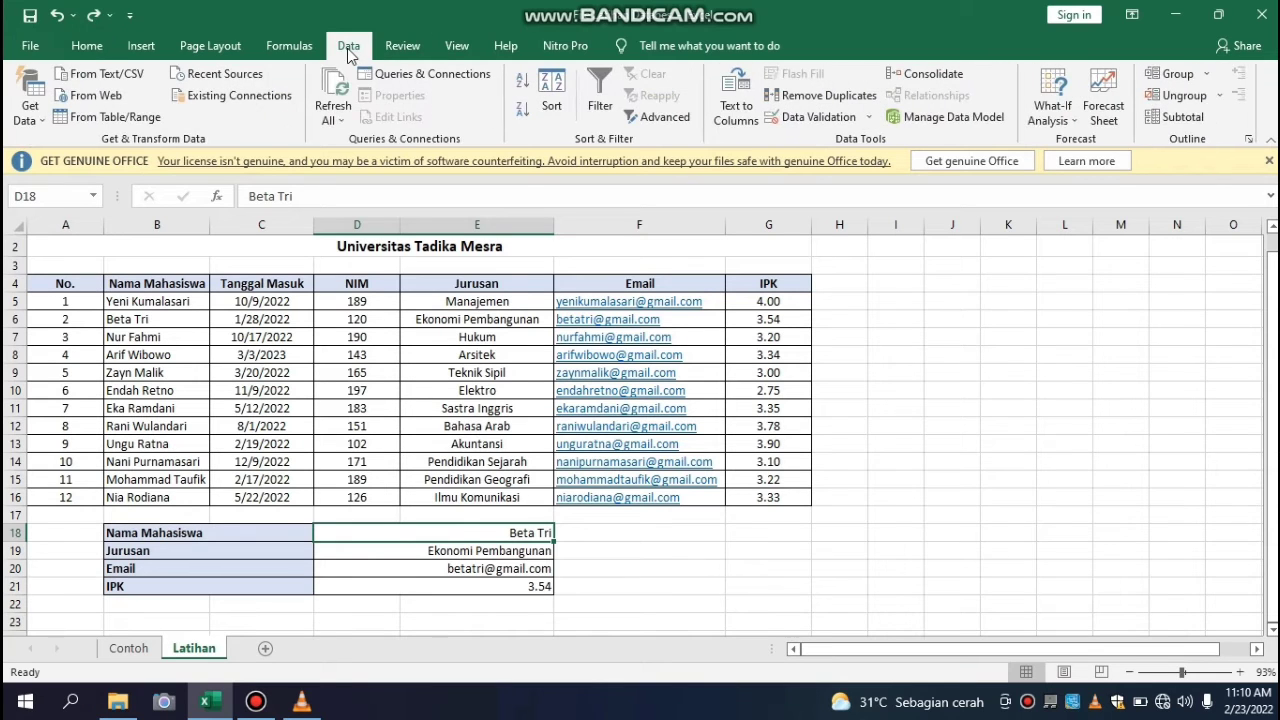
left_click(816, 118)
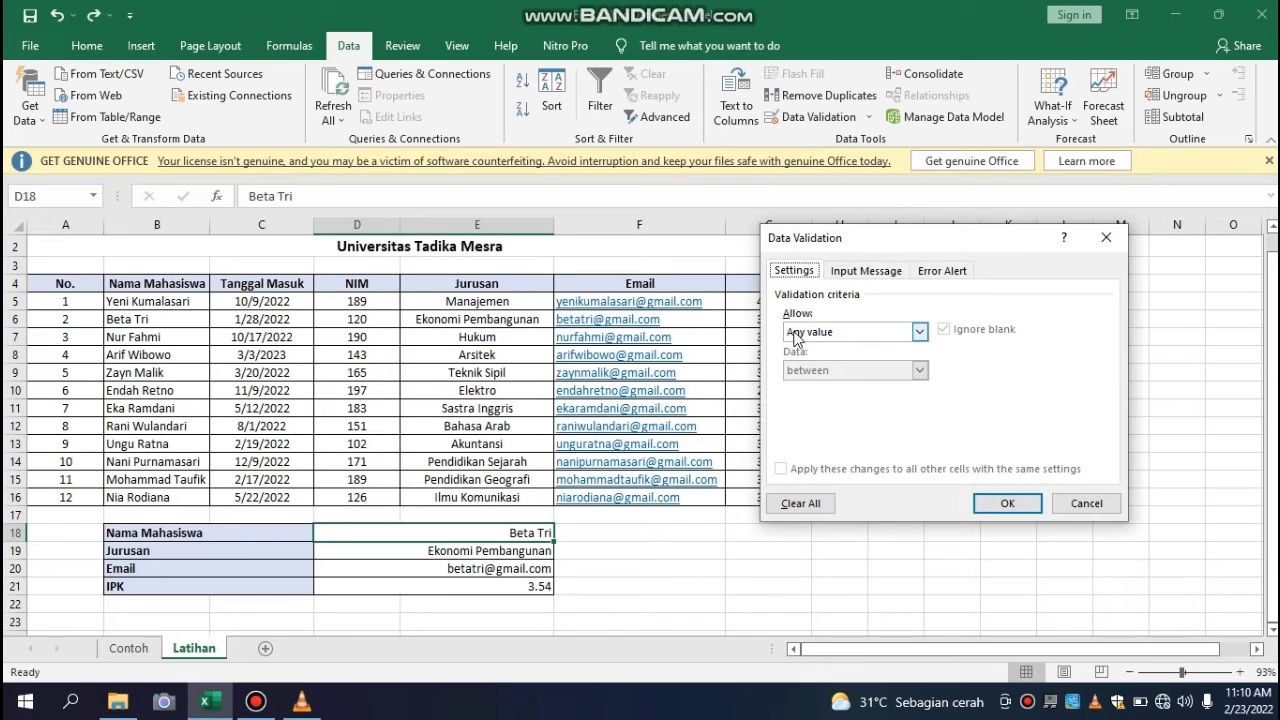
left_click(918, 331)
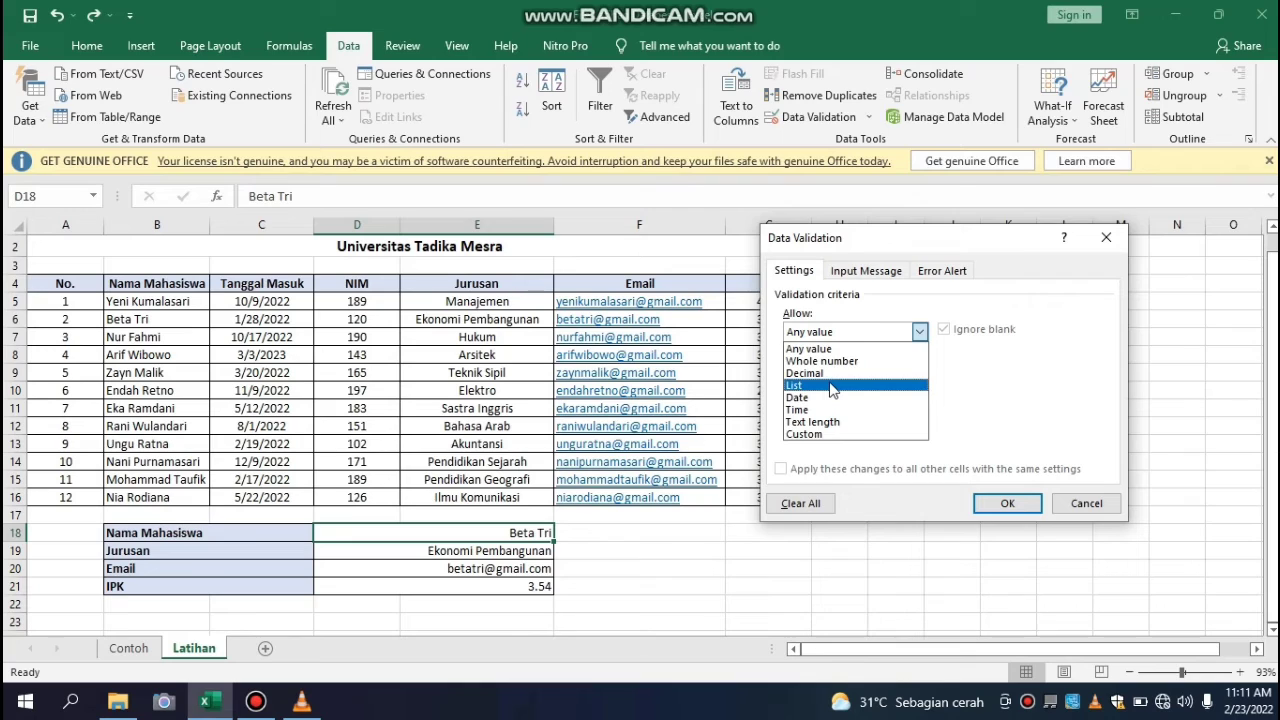
left_click(833, 386)
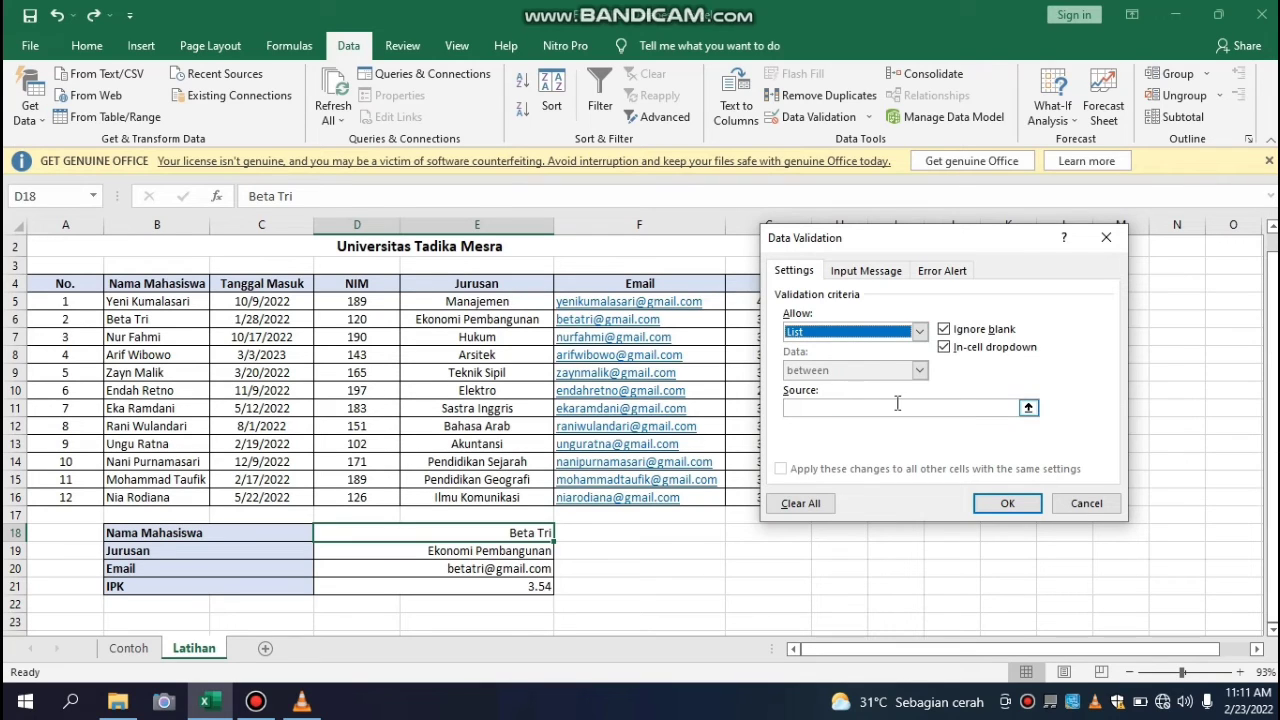
left_click(810, 408)
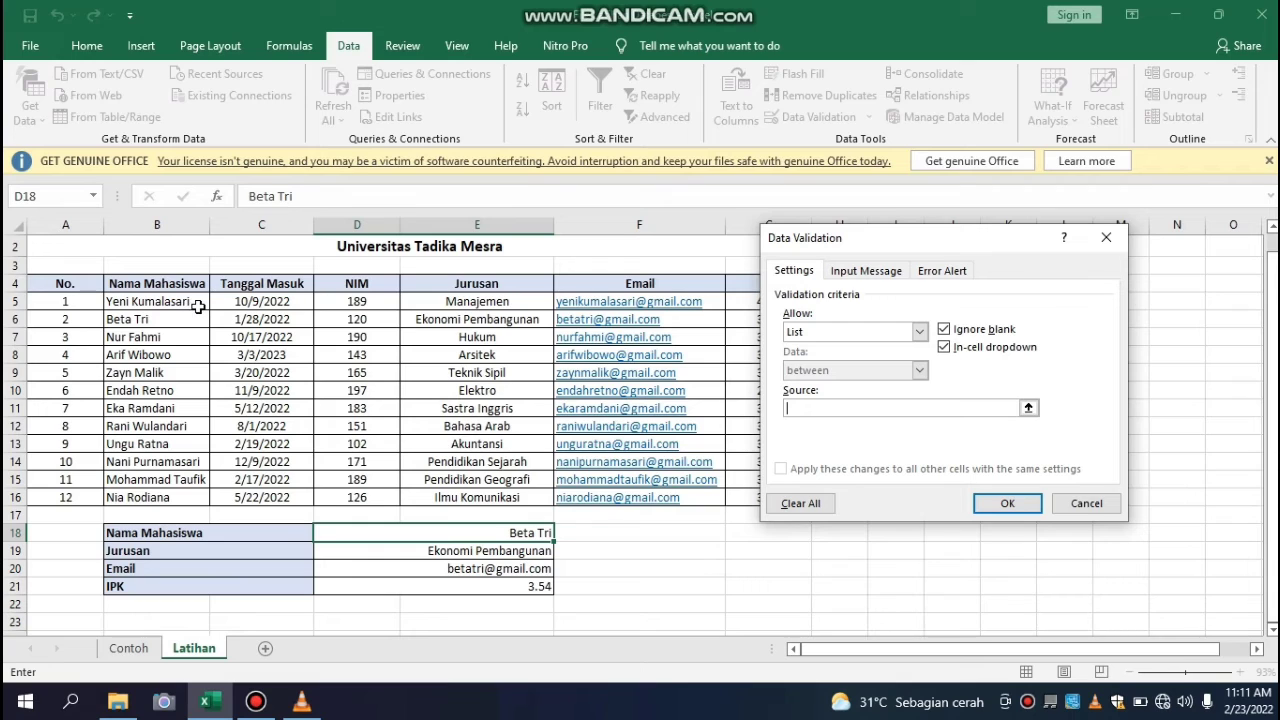
left_click(128, 304)
left_click_drag(128, 304, 158, 497)
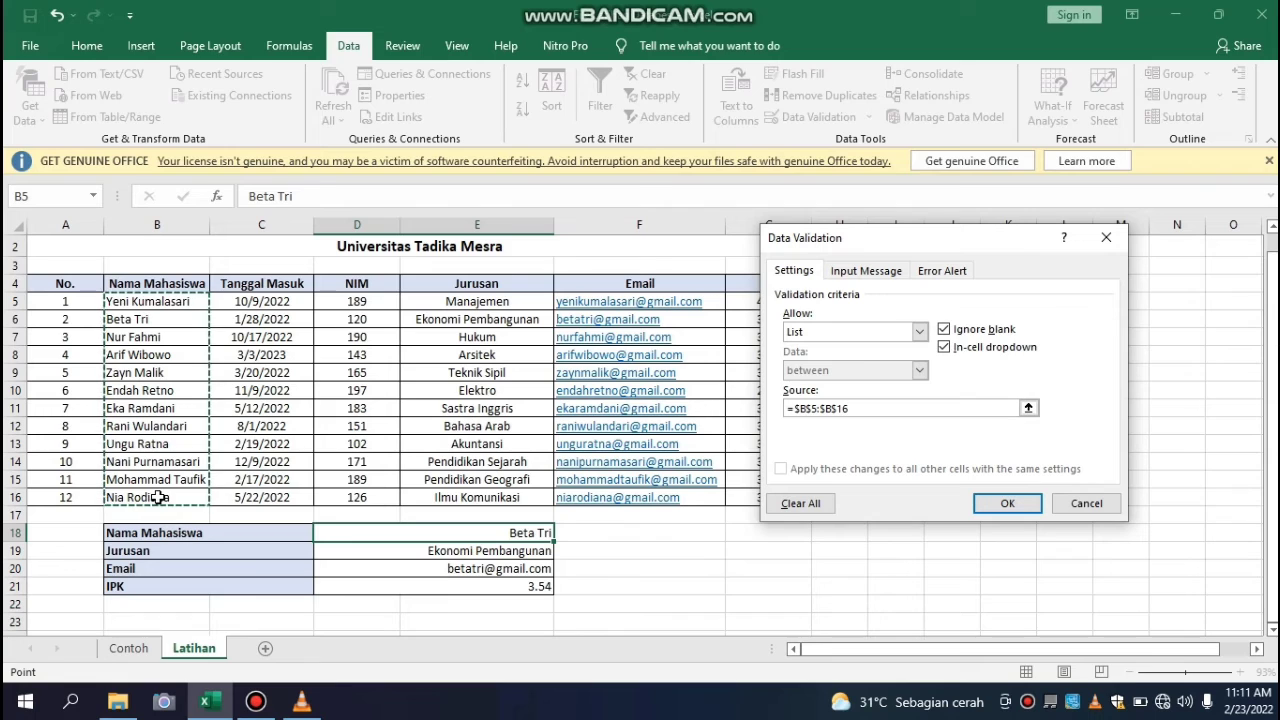
key("Return")
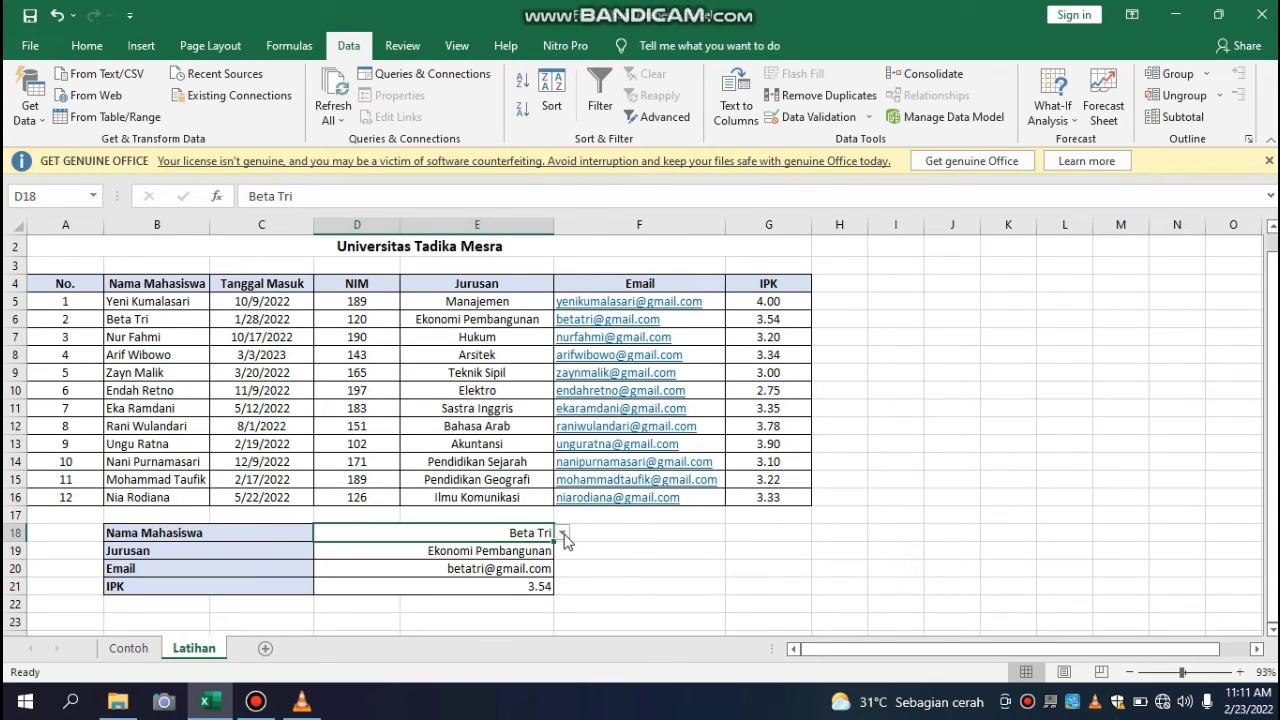
Step: Choose the eleventh student from D18's dropdown so Jurusan returns Pendidikan Geografi and IPK 3.22
left_click(563, 533)
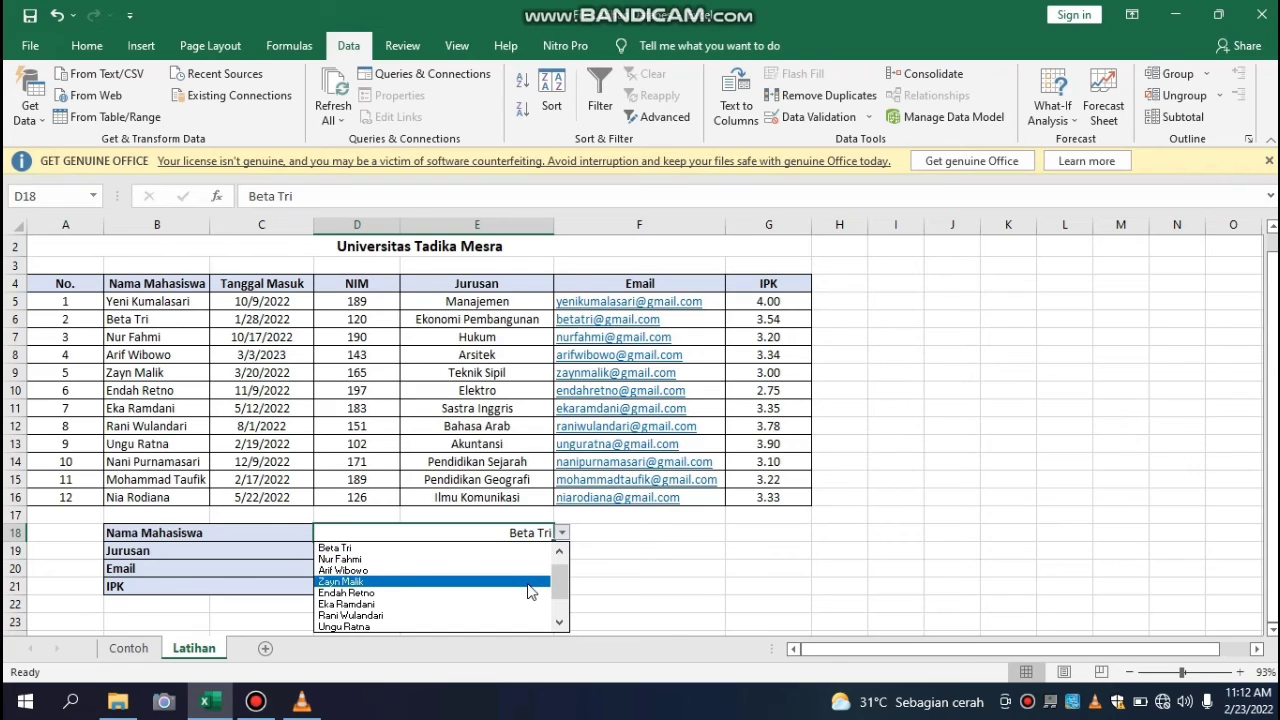
left_click_drag(563, 580, 563, 567)
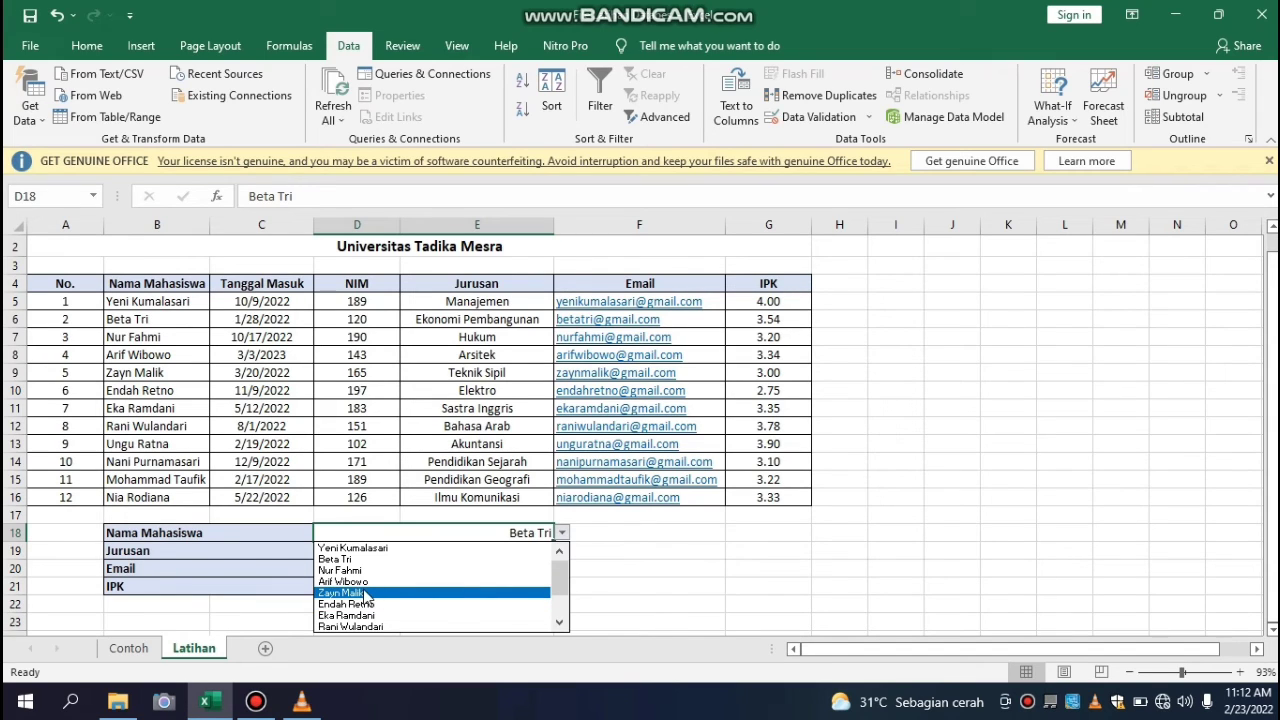
key("Escape")
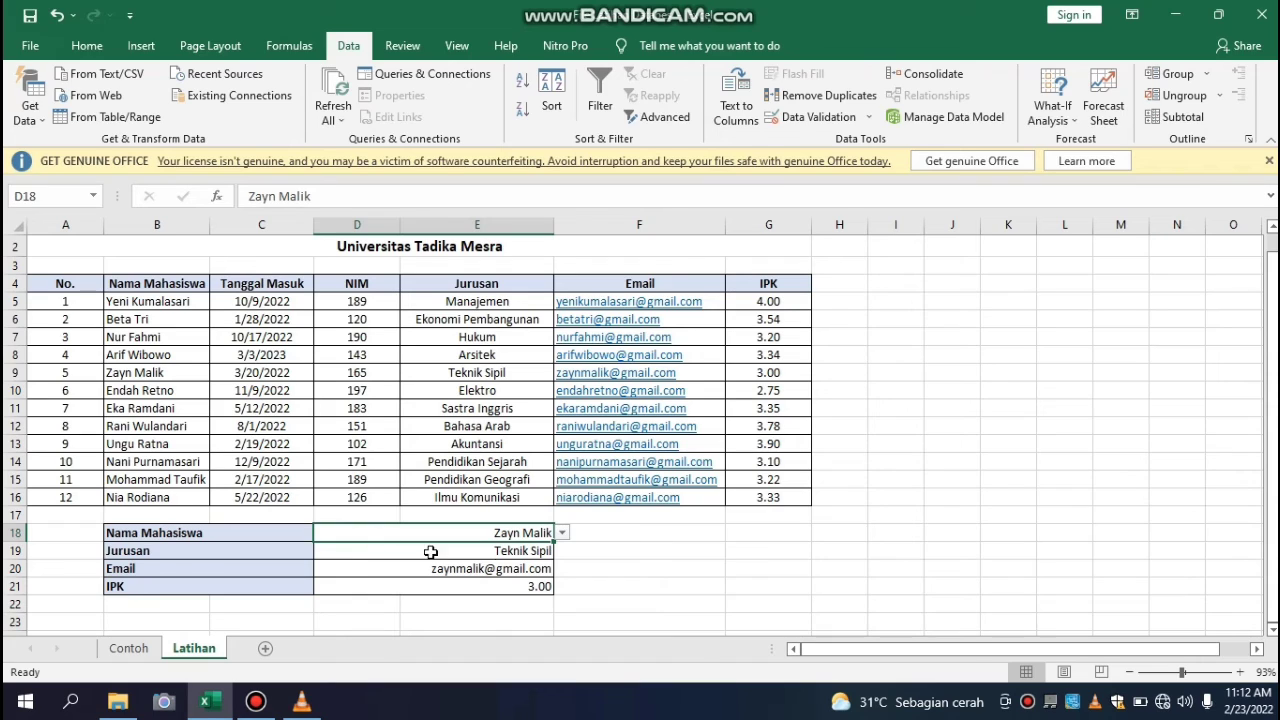
left_click(563, 533)
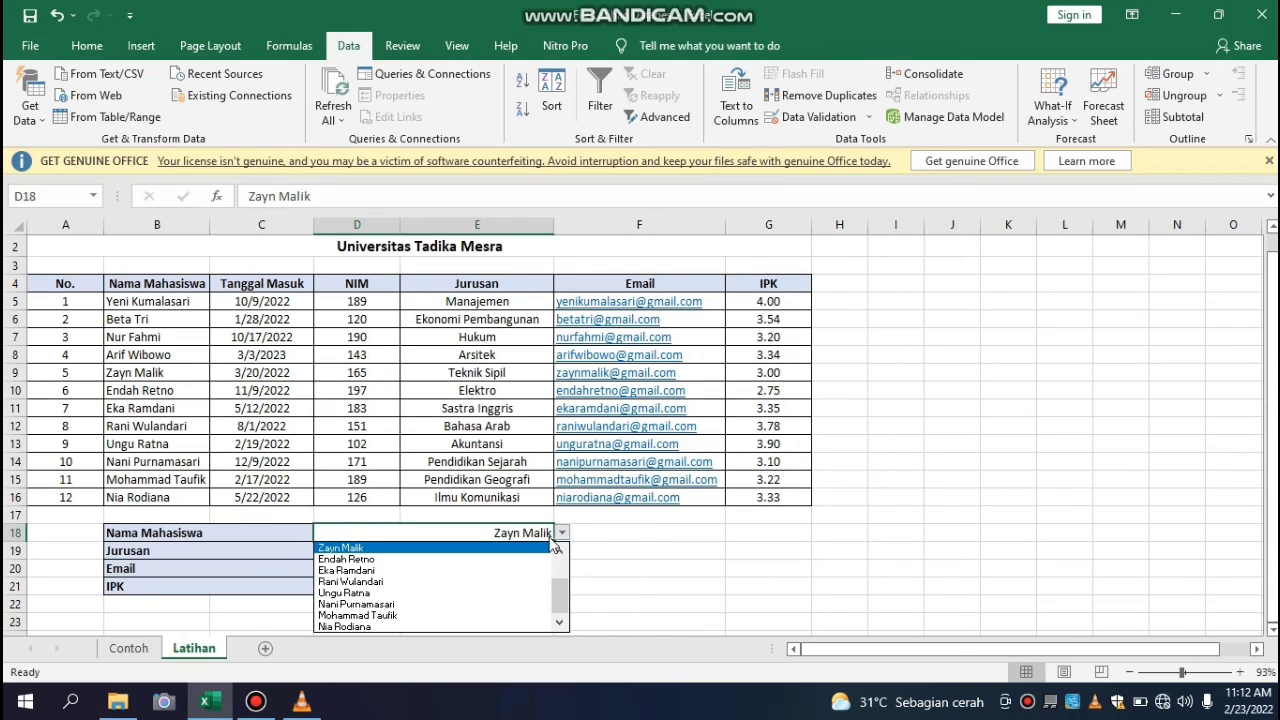
left_click(396, 616)
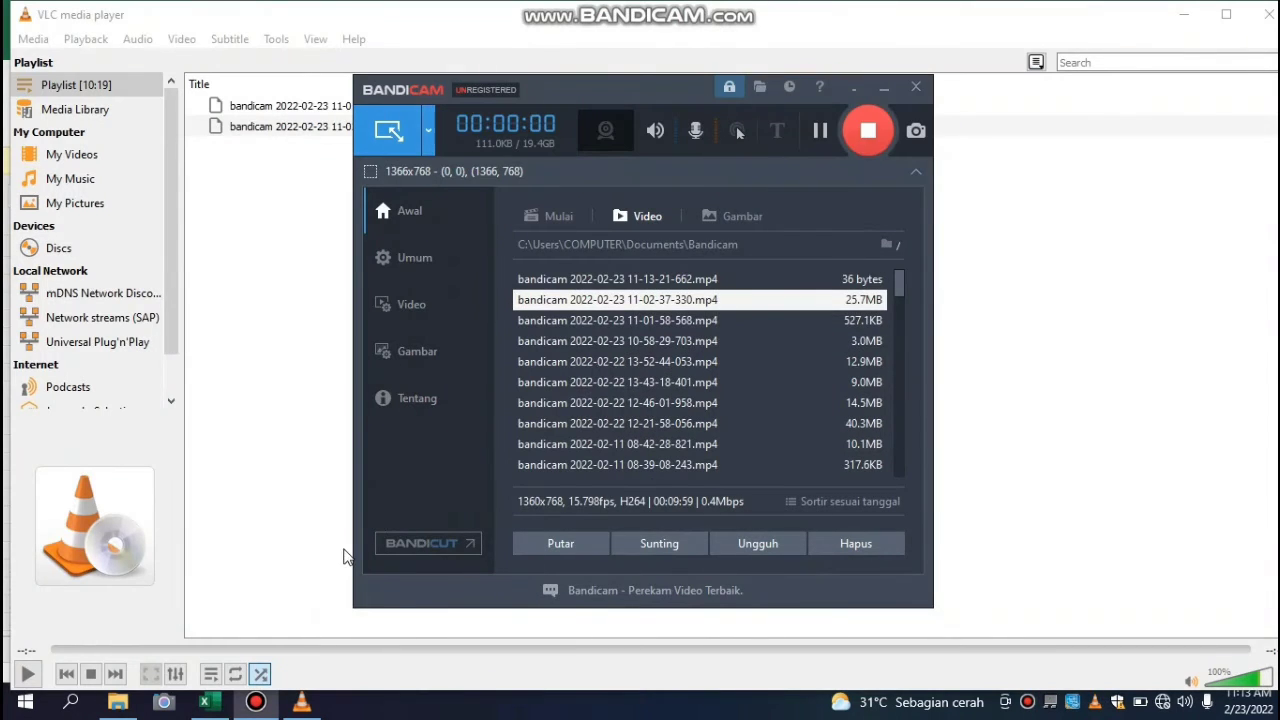
left_click(220, 706)
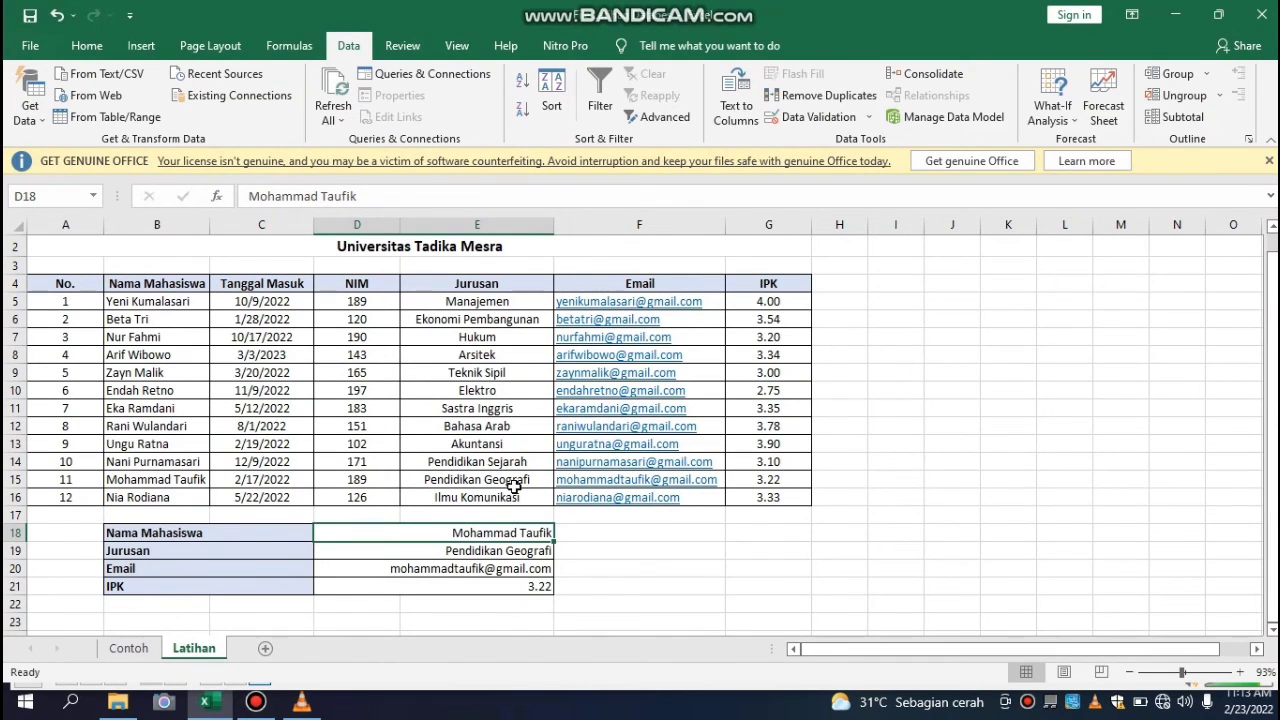